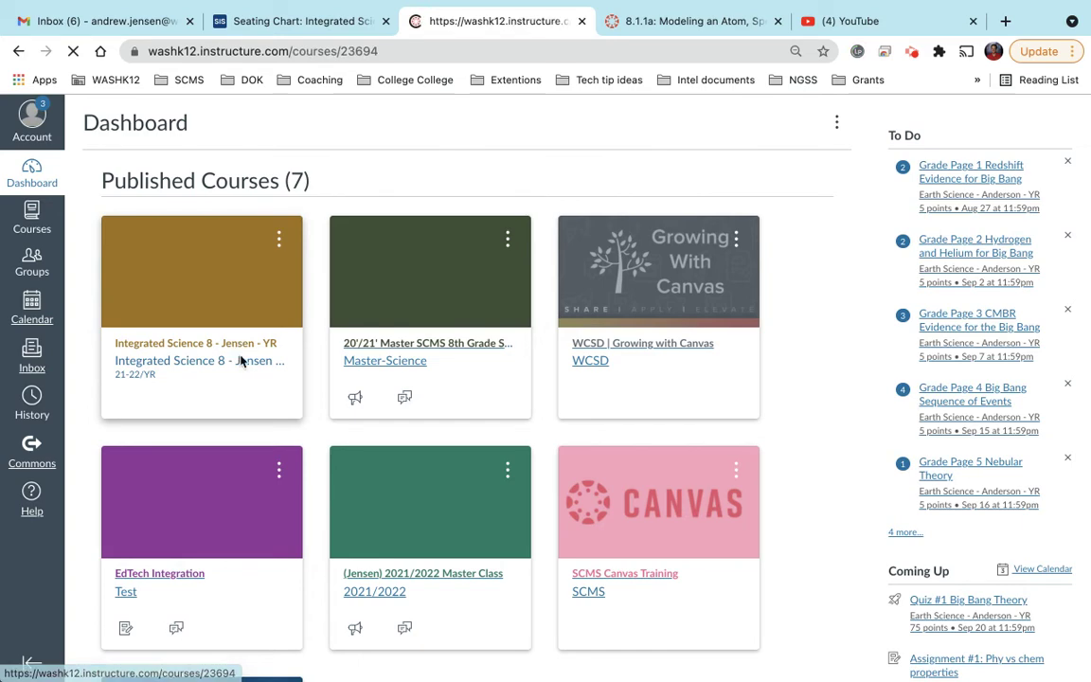
Start a new quiz in the Integrated Science 8 course and name it "Item bank"
scroll(121, 473, down, 1)
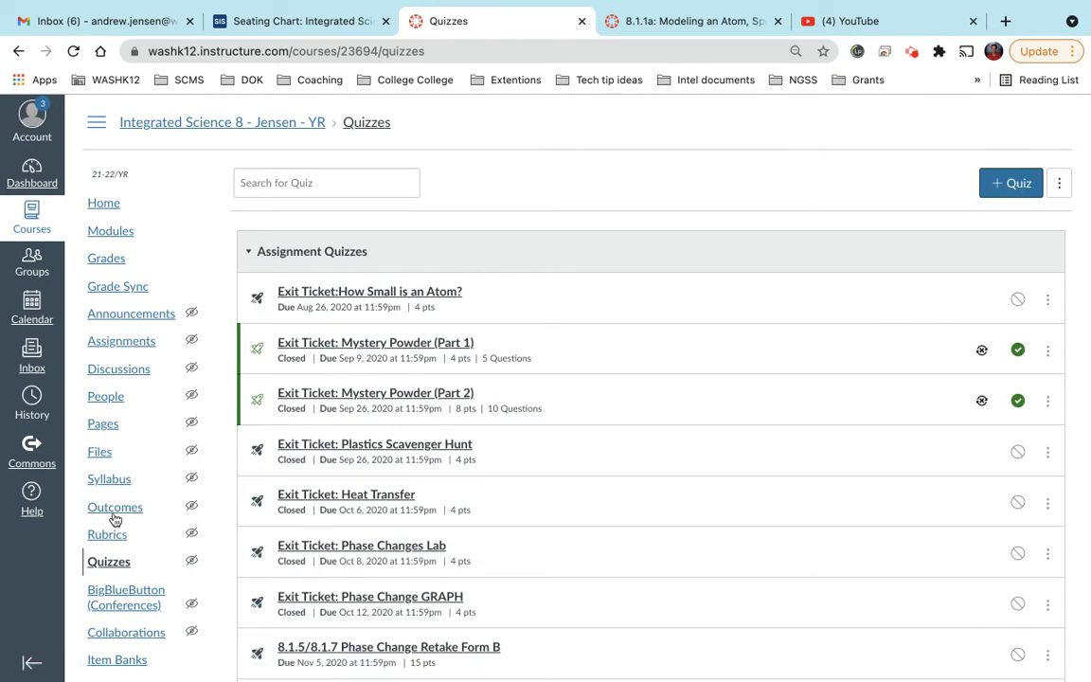
click(1011, 186)
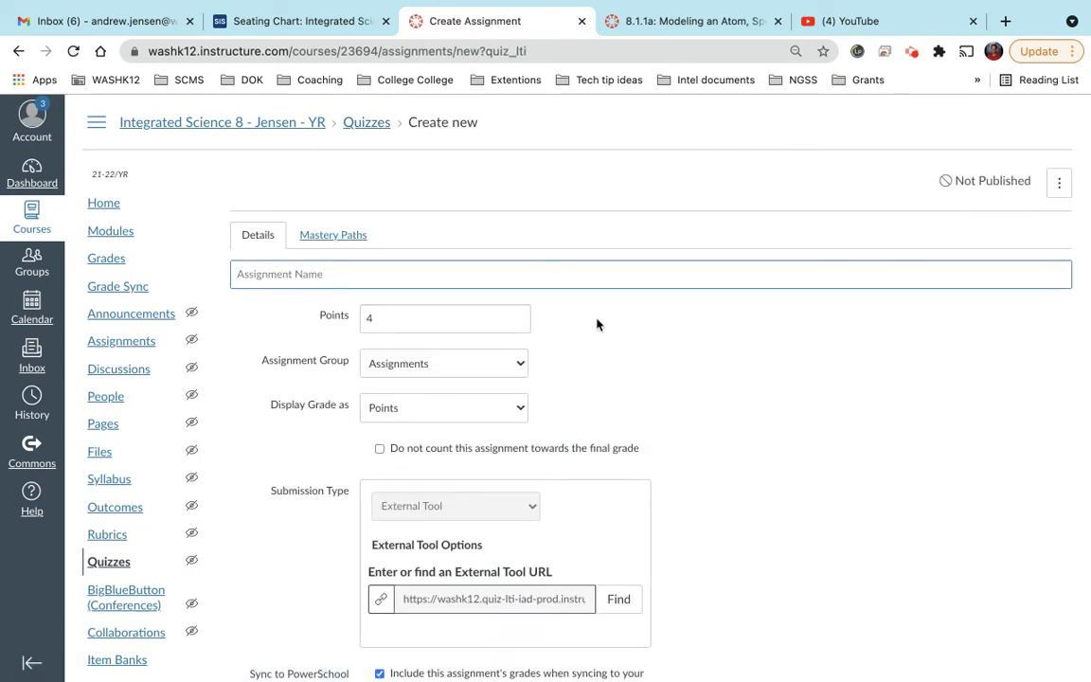
text(Item bank)
Set the quiz's due date to September 23, 2021 and open the quiz for building
scroll(751, 431, down, 5)
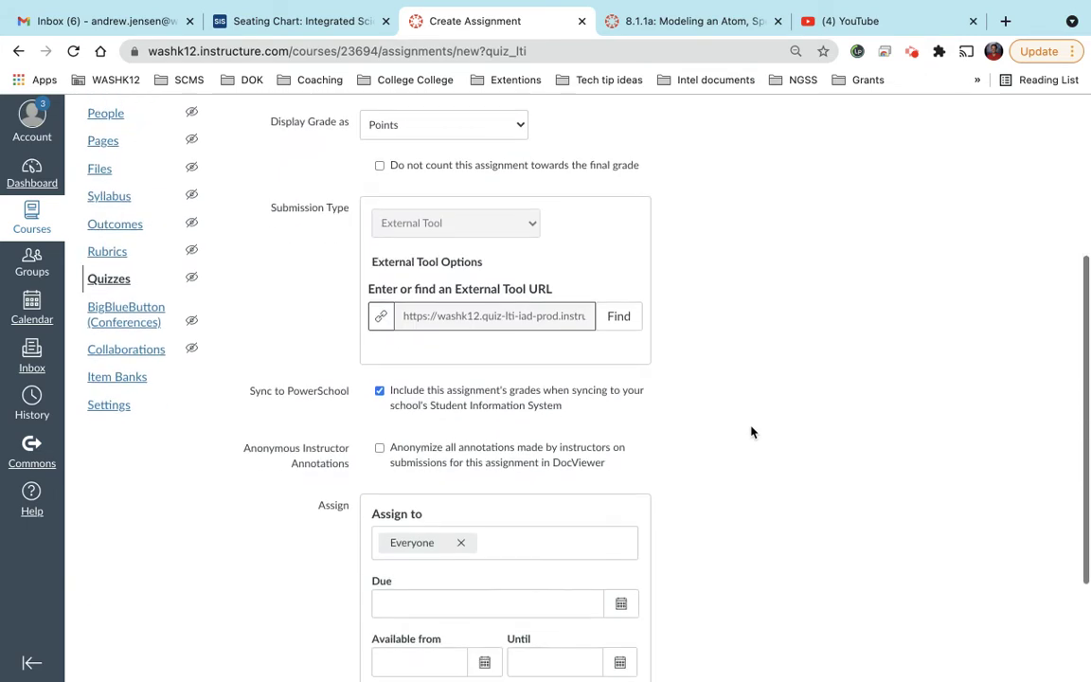
click(1028, 618)
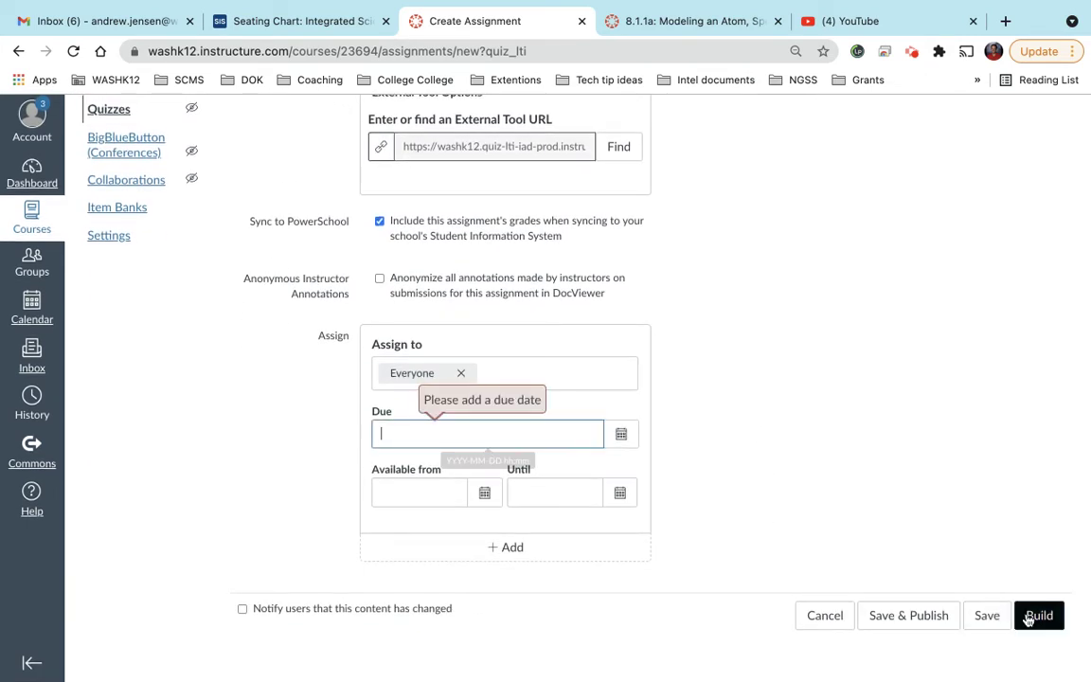
click(621, 434)
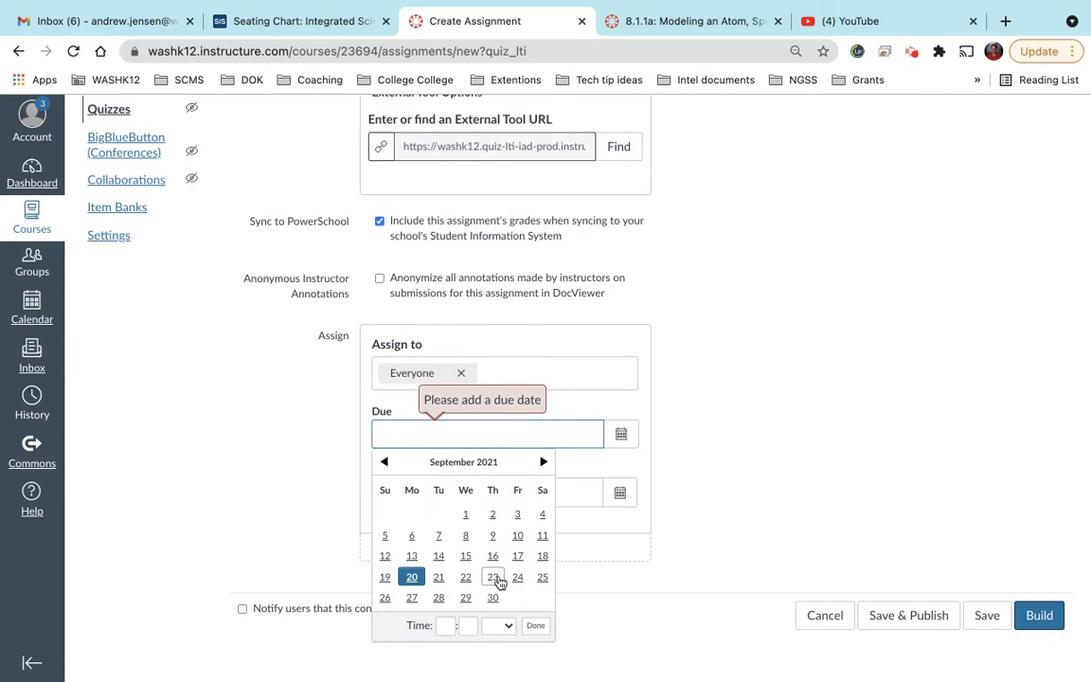
click(492, 577)
click(1039, 616)
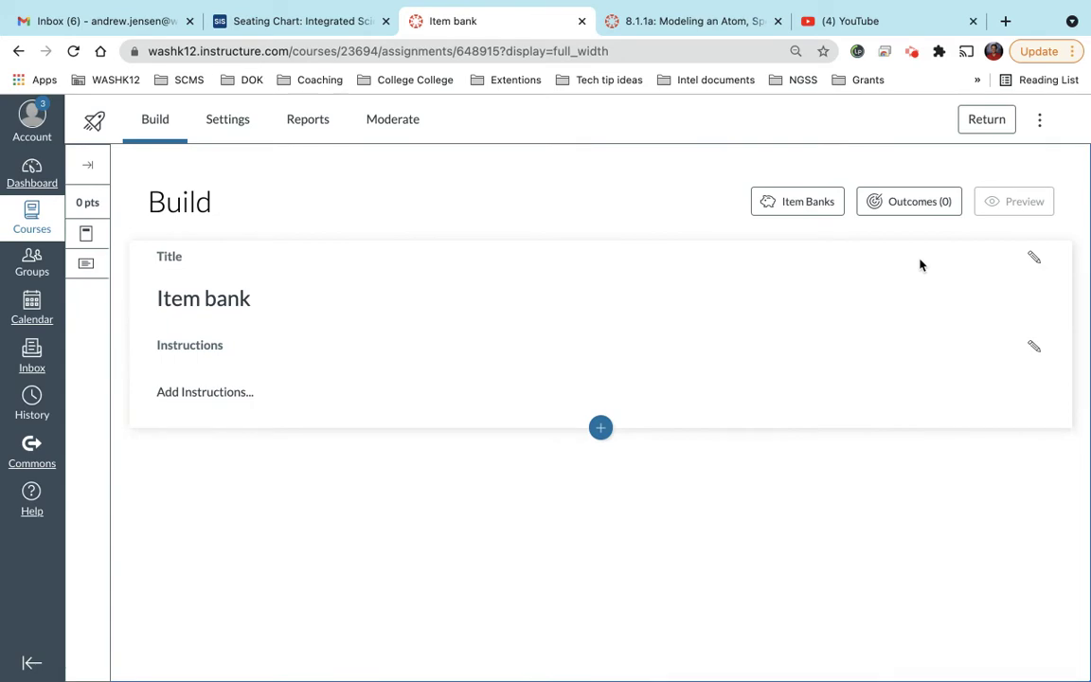
Open the item banks and look through the list of existing banks
click(809, 203)
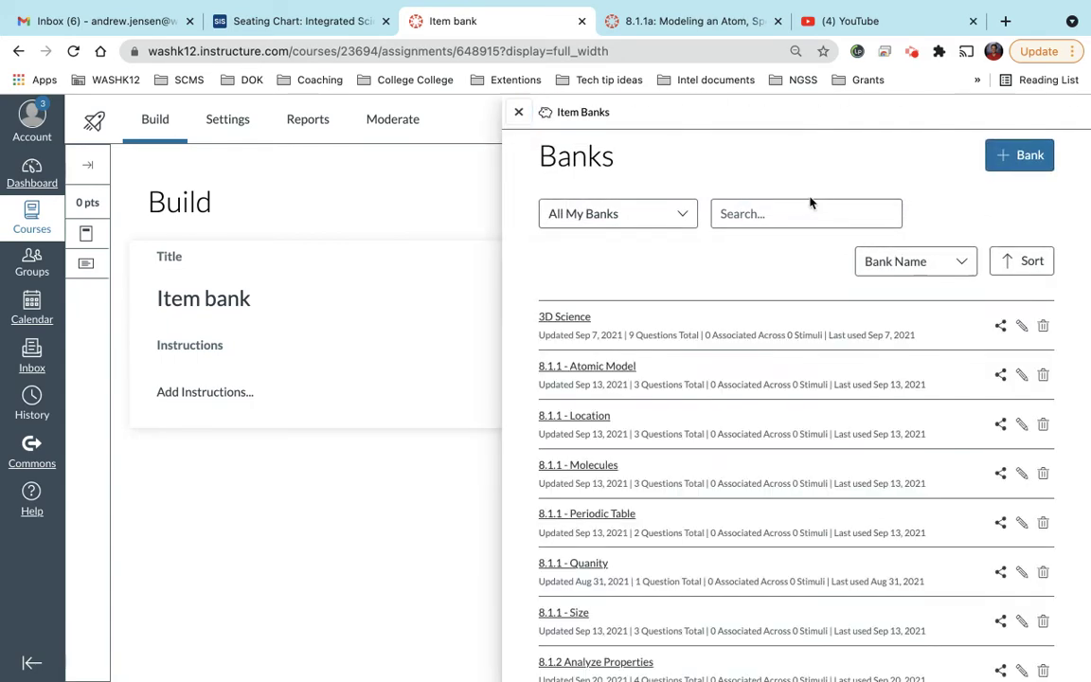
scroll(675, 500, down, 1)
scroll(675, 500, down, 10)
scroll(675, 500, up, 10)
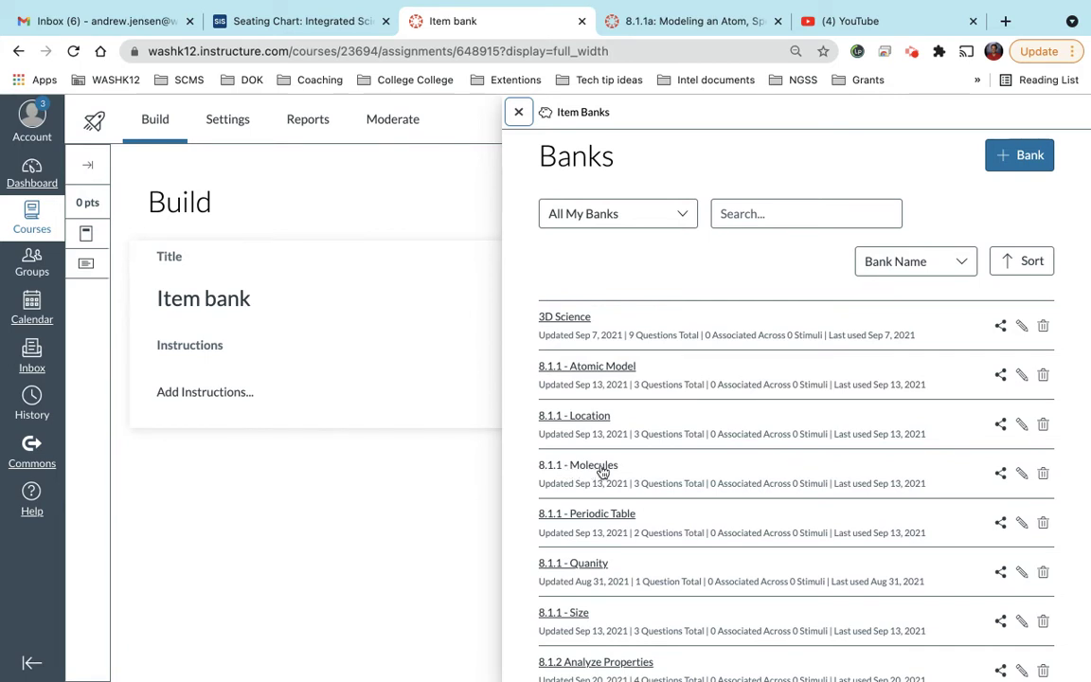
Examine the questions stored in the "8.1.1 - Atomic Model" bank and return to the list of banks
click(604, 369)
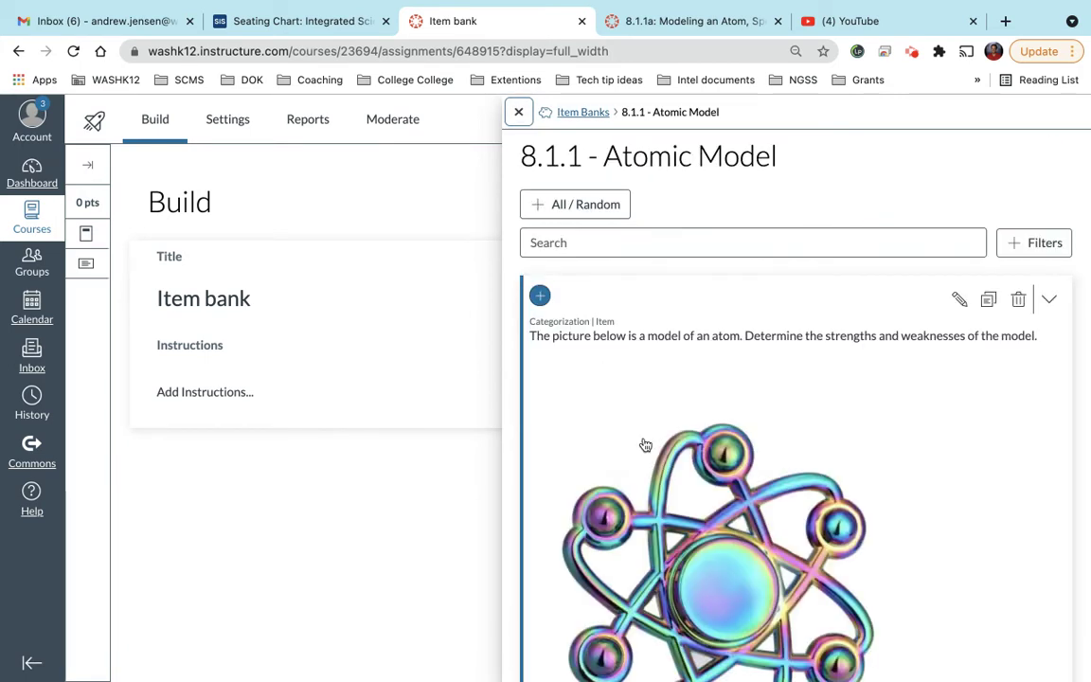
scroll(644, 445, down, 2)
scroll(644, 445, down, 7)
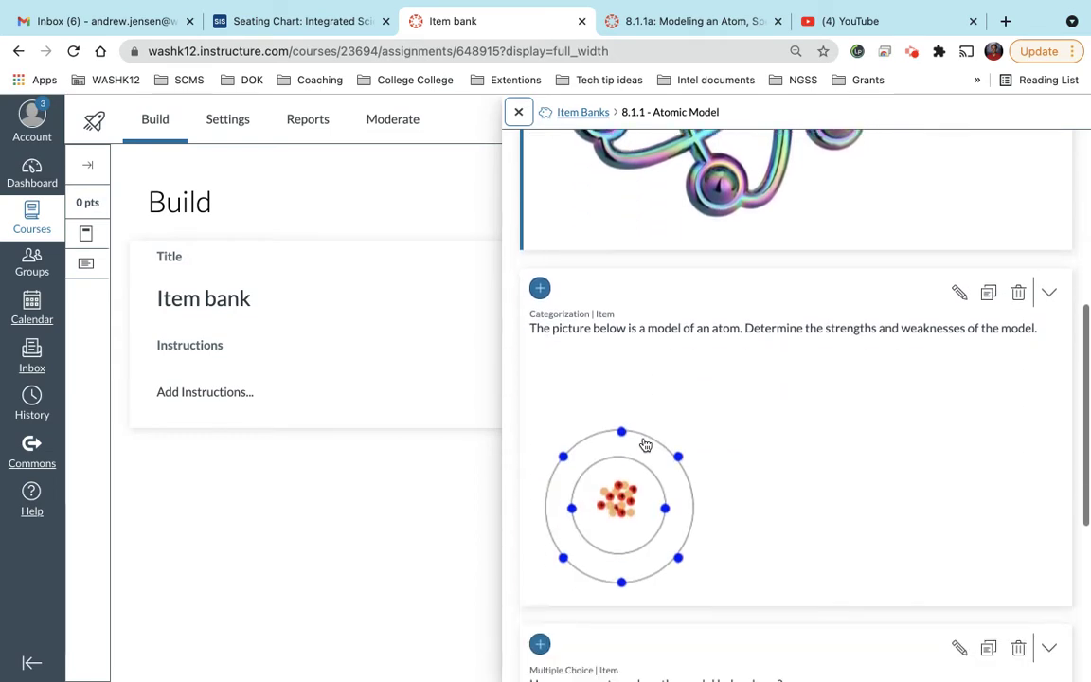
scroll(645, 445, down, 4)
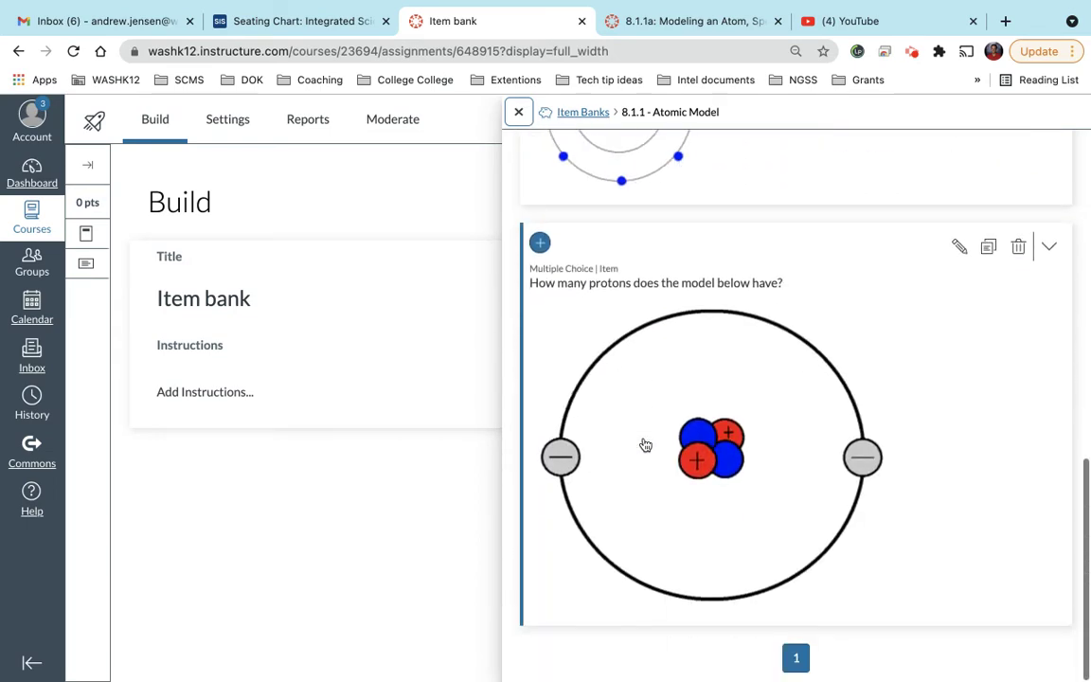
scroll(645, 445, up, 12)
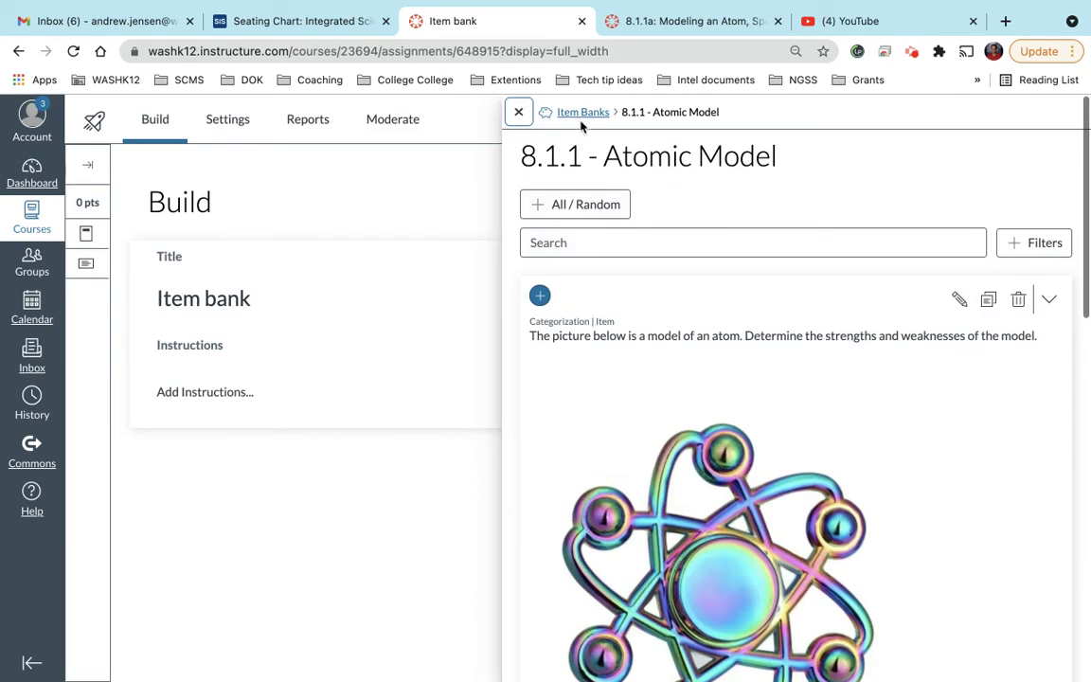
click(580, 114)
Create a new item bank named "Test Item bank"
scroll(555, 474, down, 3)
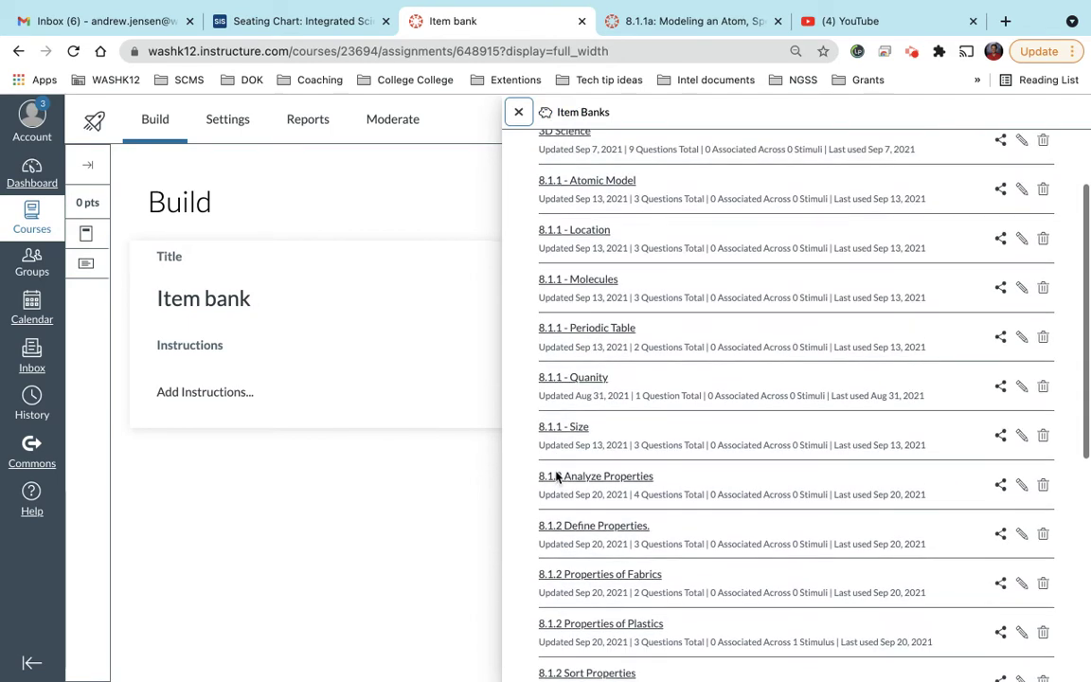
scroll(555, 475, up, 3)
click(1018, 154)
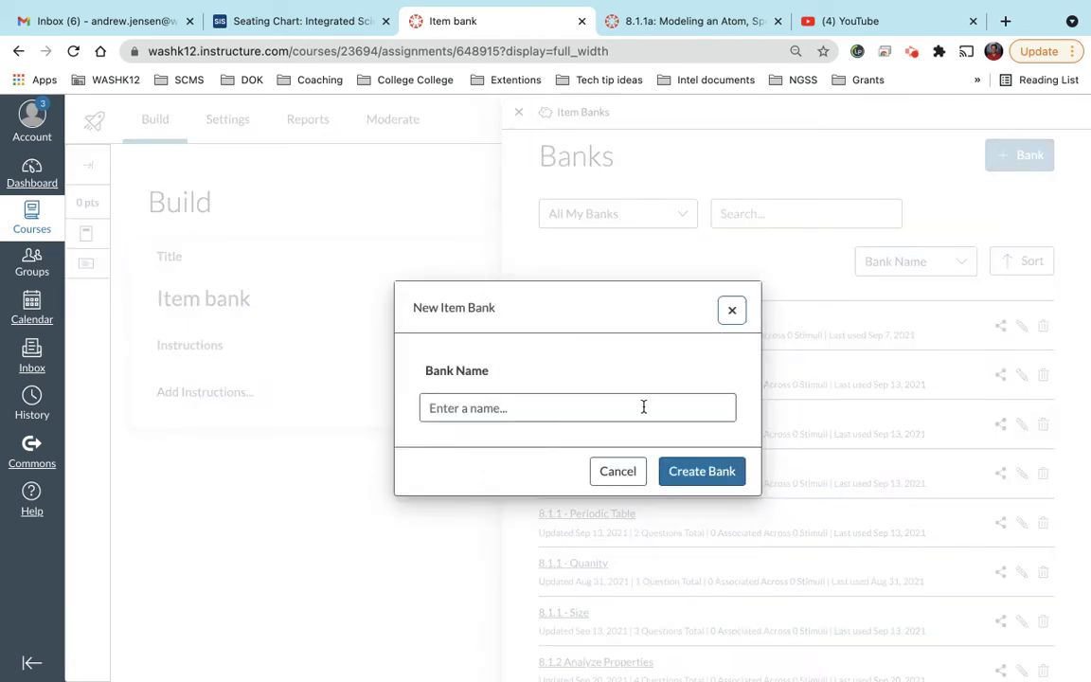
click(643, 406)
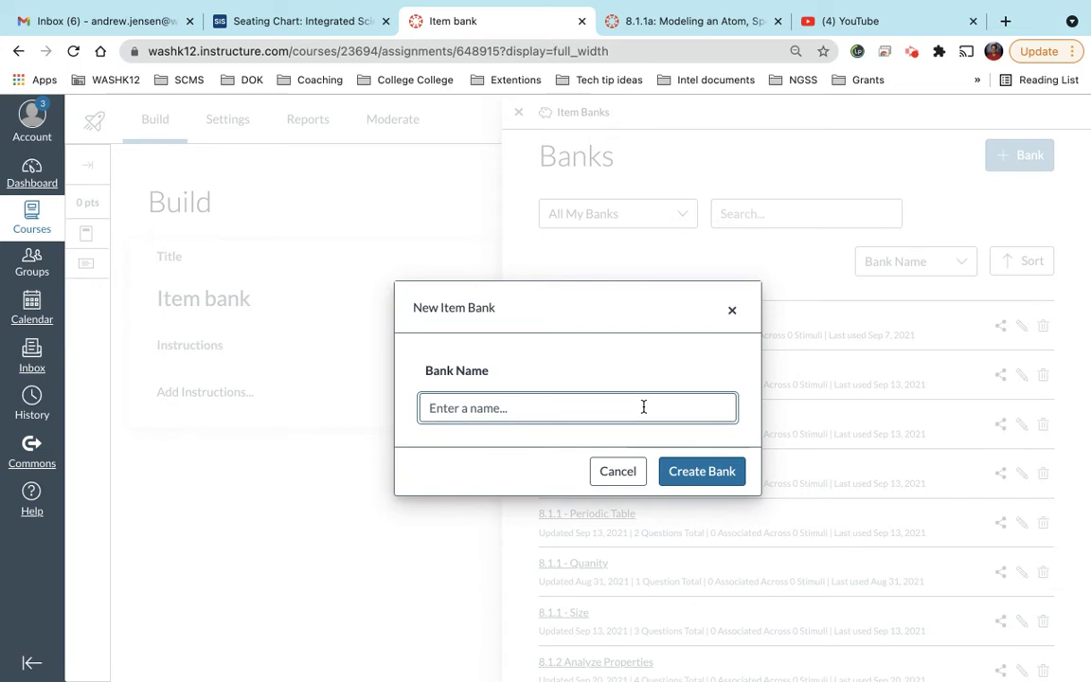
text(Test Item bank)
click(683, 471)
Open the new Test Item bank to check its contents, and close the item banks
scroll(761, 512, down, 10)
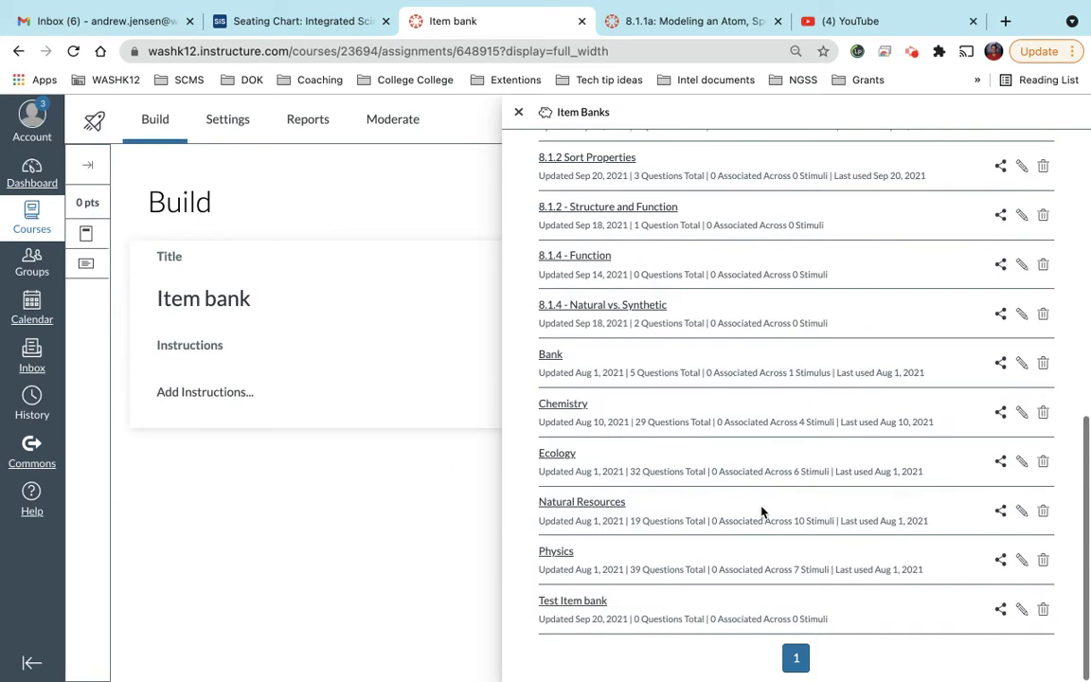
click(588, 603)
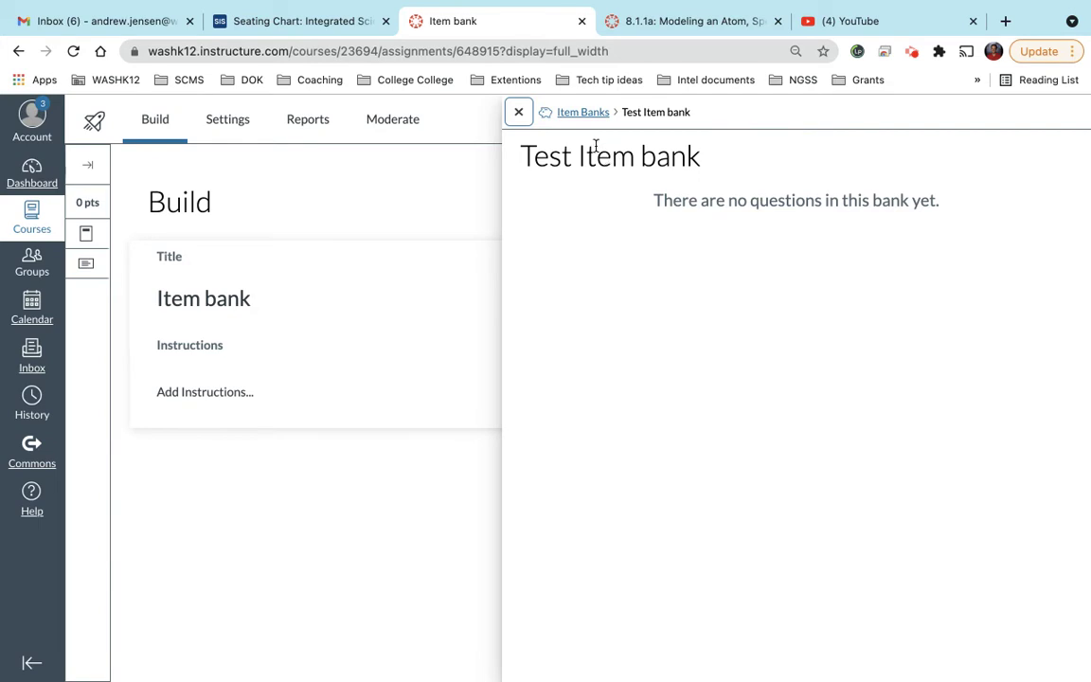
click(519, 112)
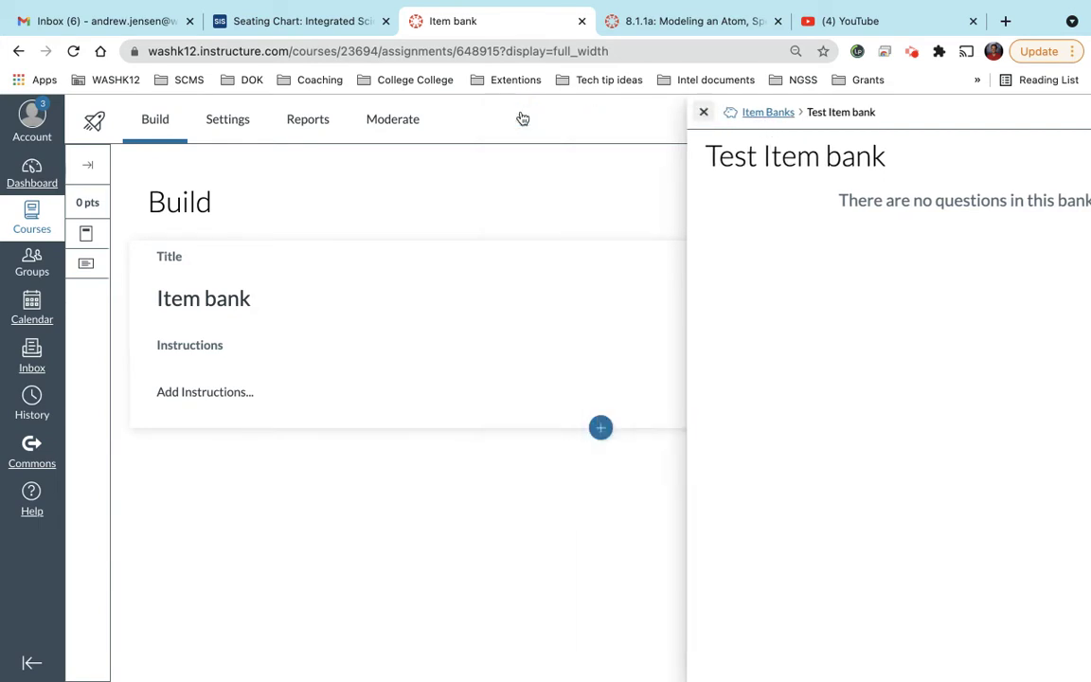
Insert a multiple choice question into the quiz with the stem "Sample question"
click(600, 430)
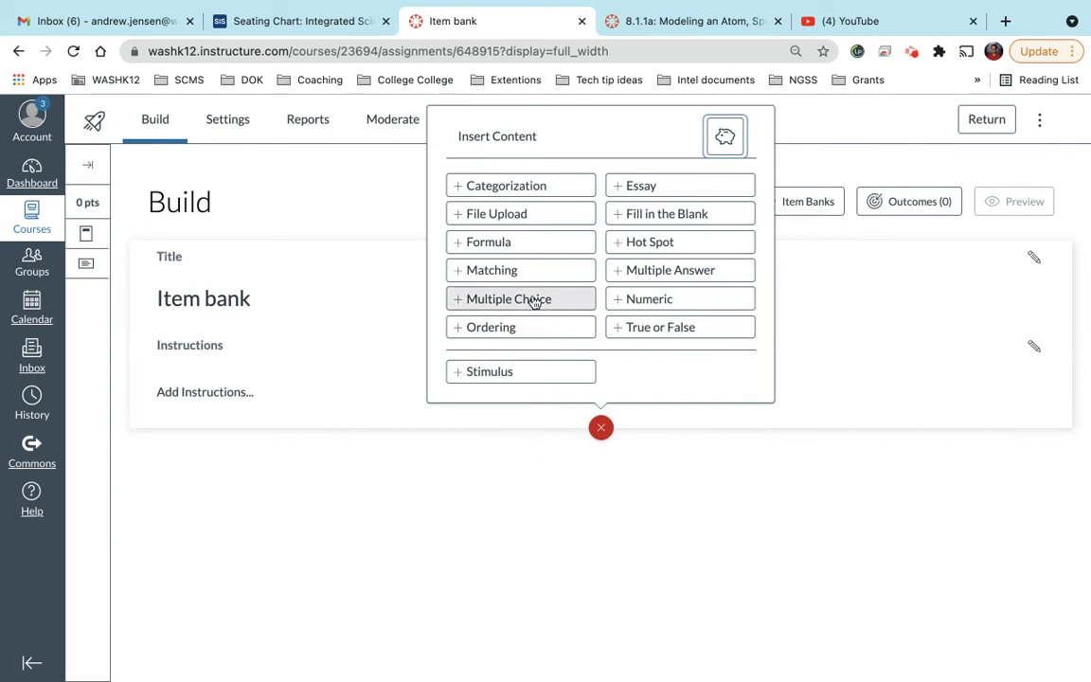
click(474, 298)
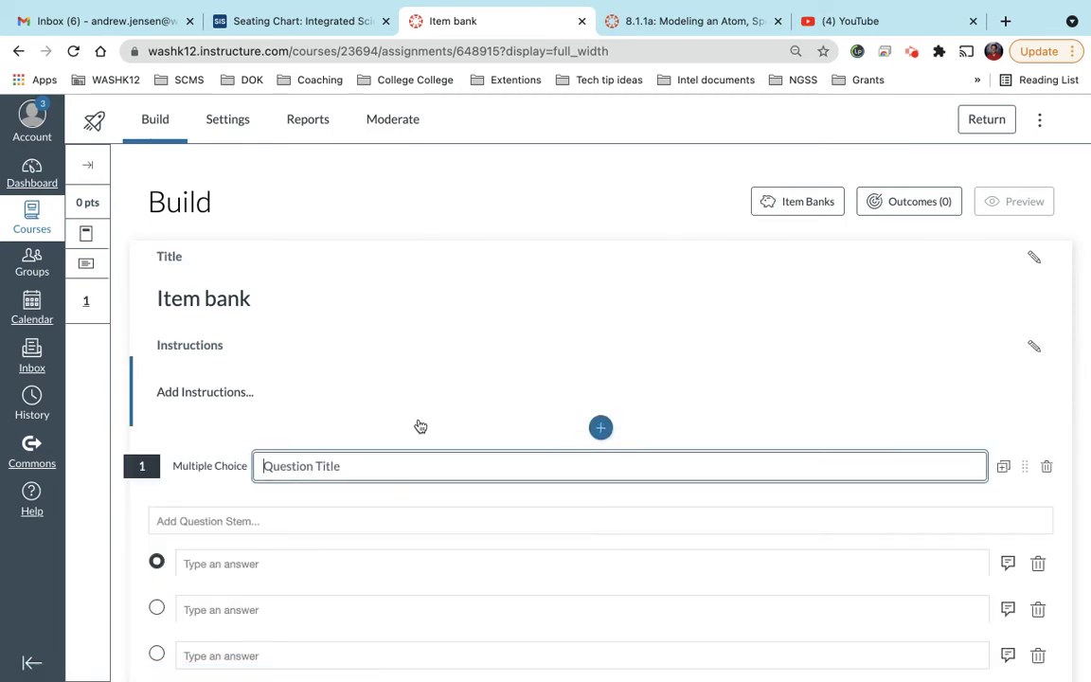
click(337, 521)
text(Sample quest)
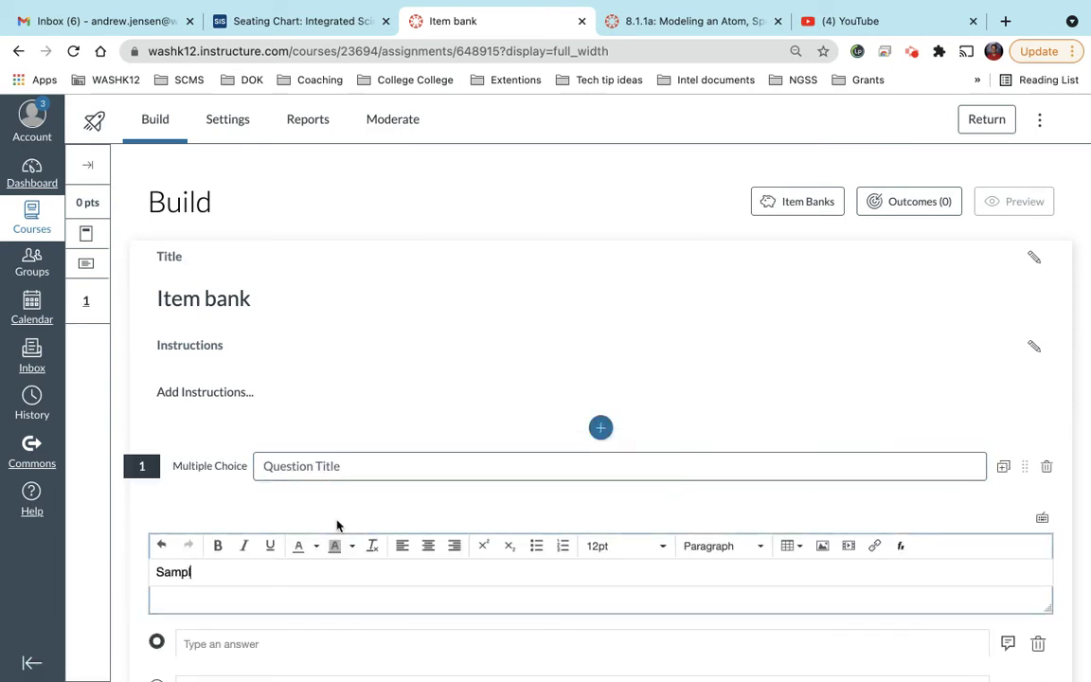
text(ion)
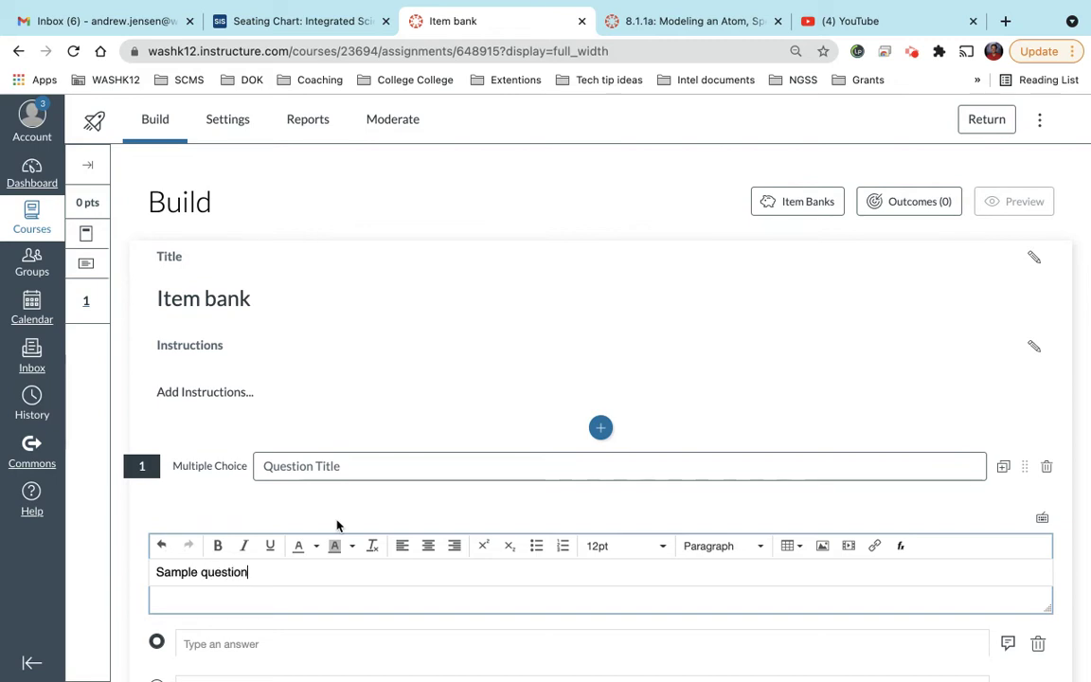
Fill in the four answer choices of the sample question with 1, 2, 3 and 4
scroll(317, 563, down, 3)
click(308, 510)
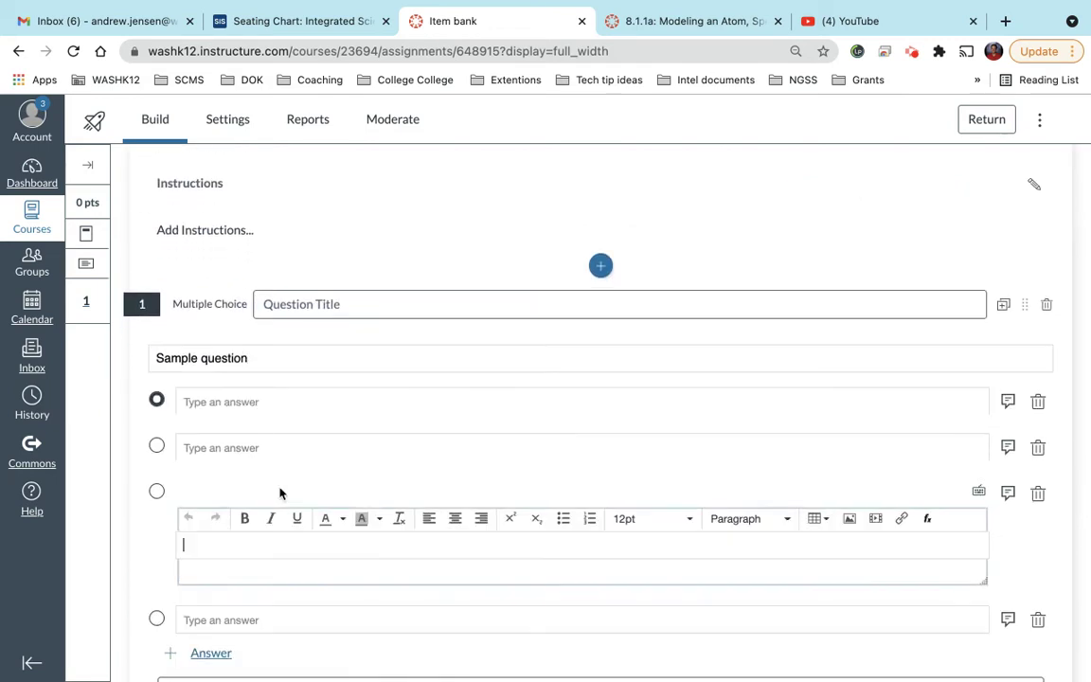
click(260, 405)
text(1)
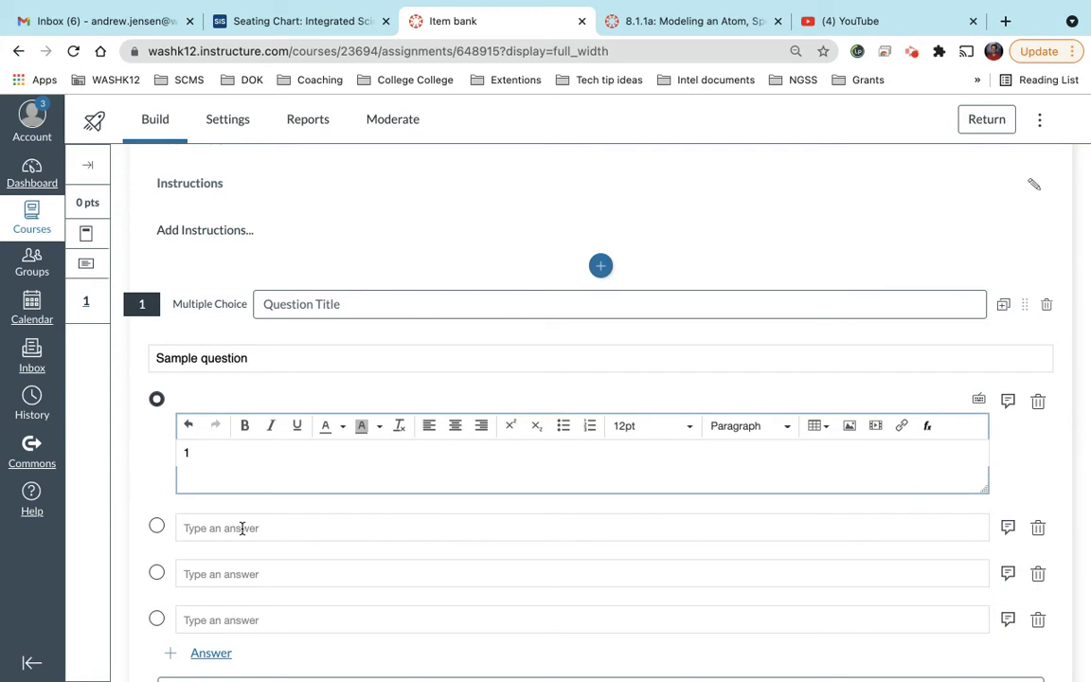
click(244, 527)
text(2)
click(229, 574)
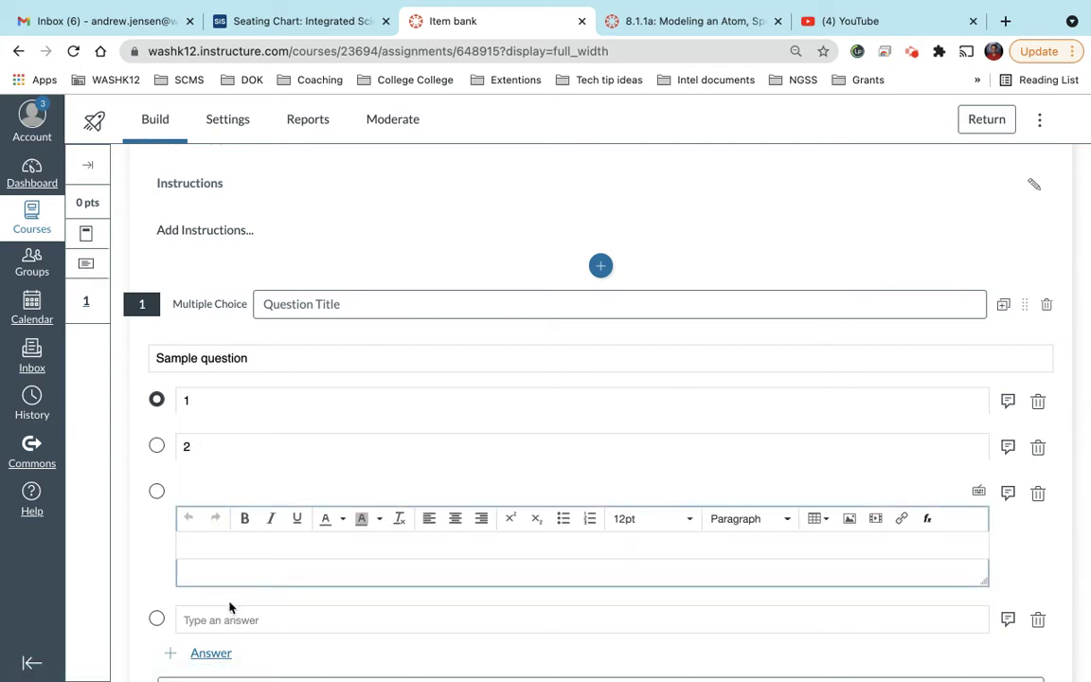
text(3)
click(219, 619)
text(4)
Add the sample question to the existing "Test Item bank" through its item banking settings
scroll(303, 549, down, 3)
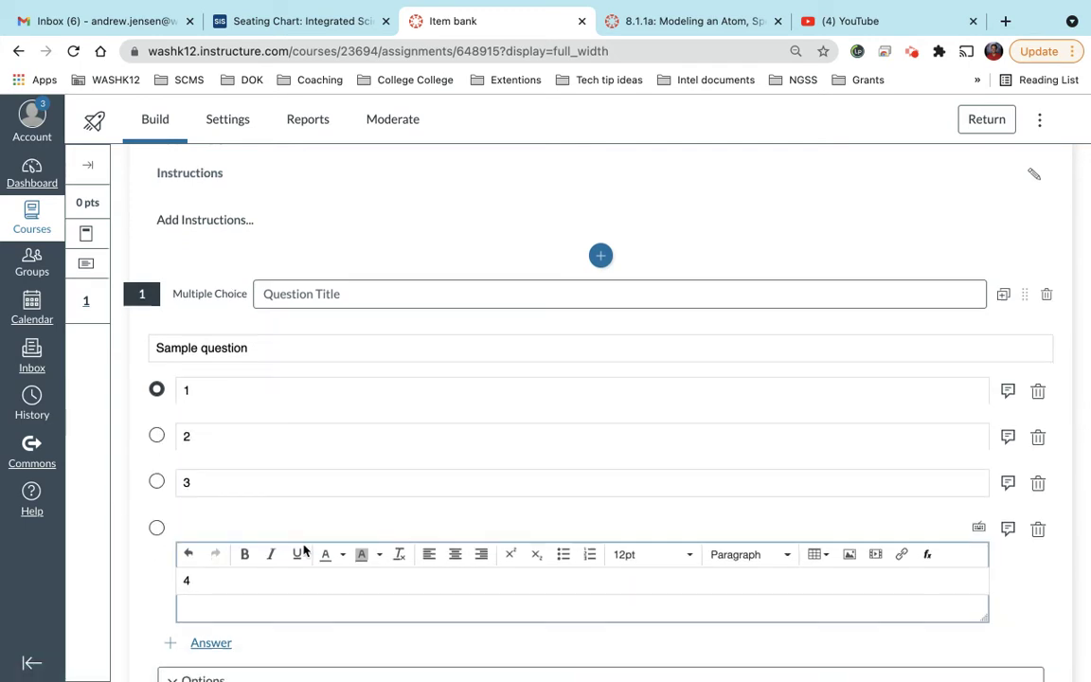
scroll(304, 549, down, 1)
scroll(304, 550, up, 3)
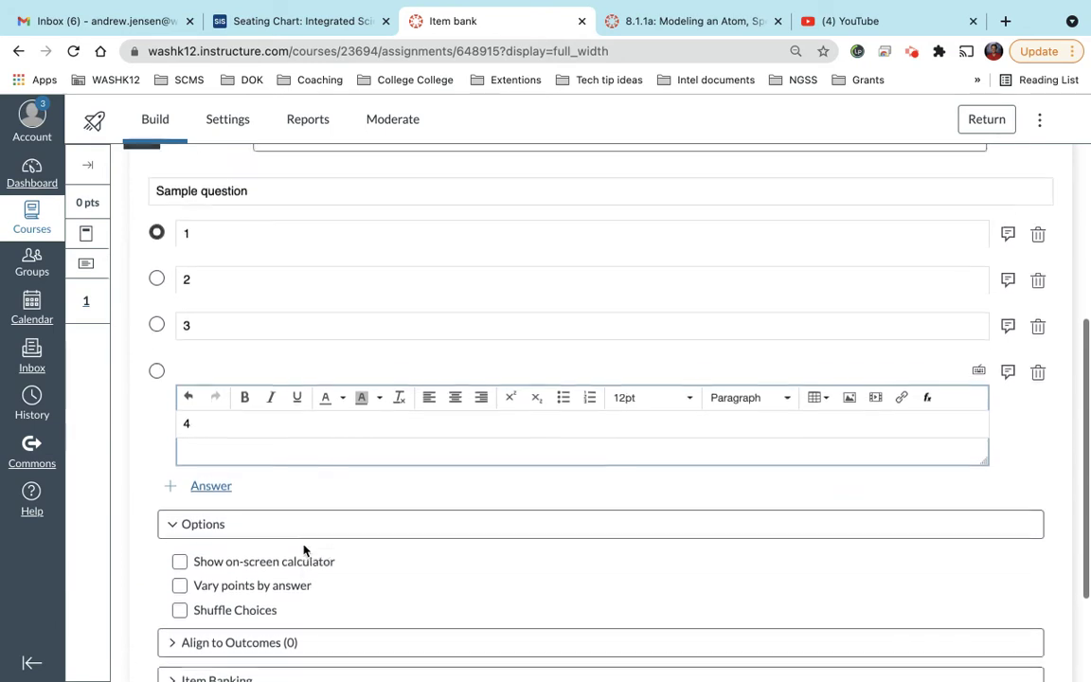
scroll(378, 414, down, 3)
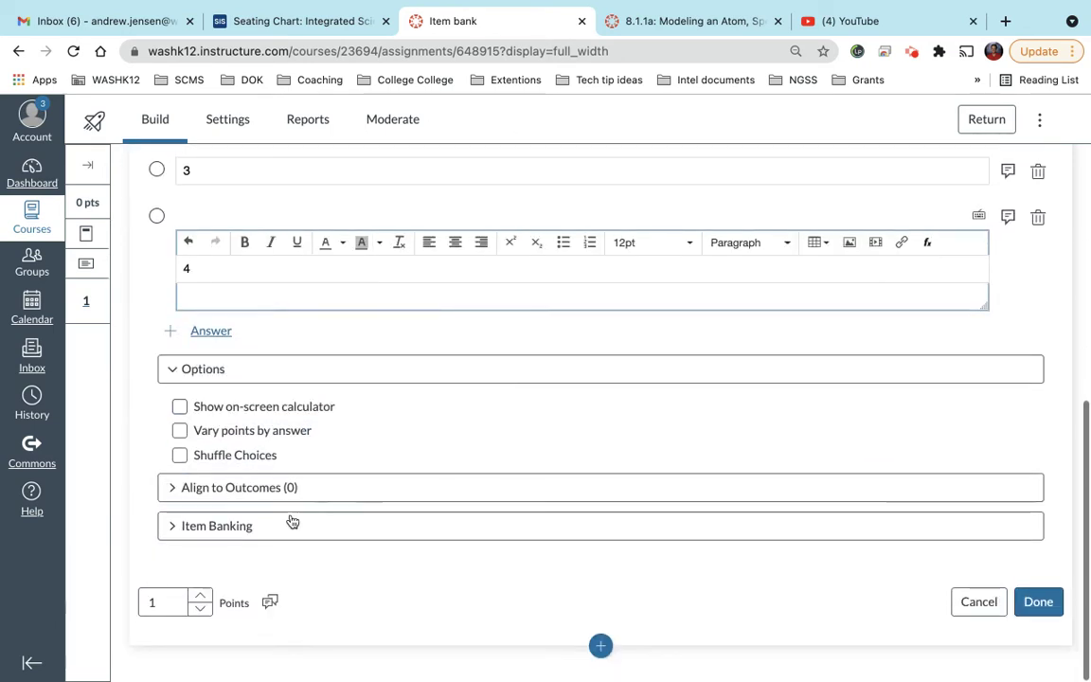
click(245, 527)
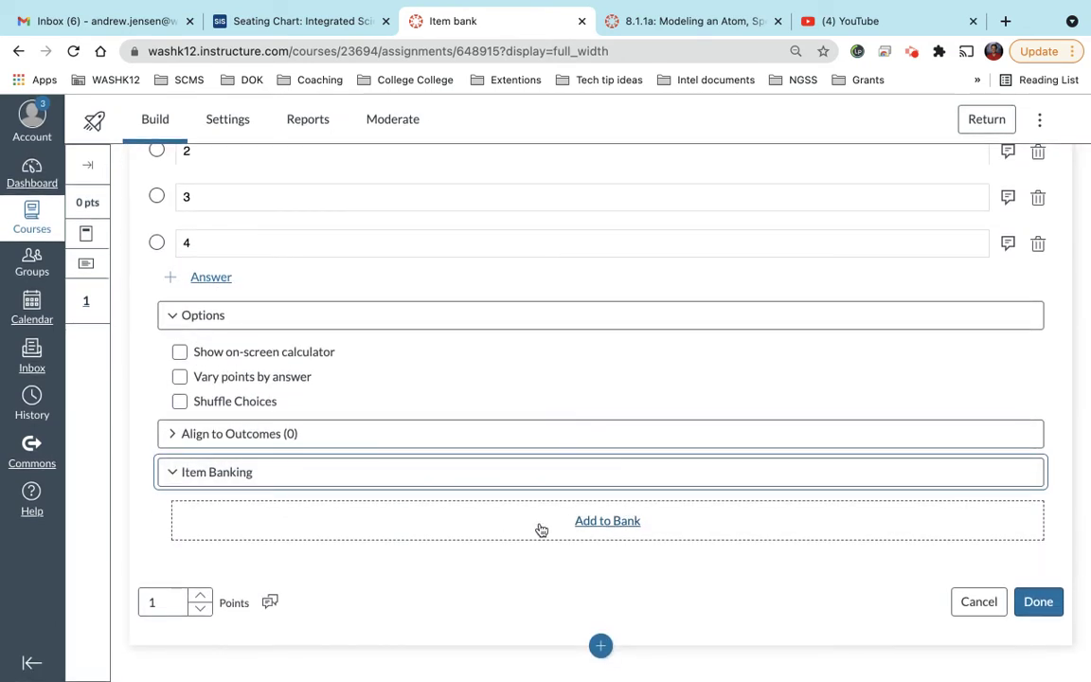
click(580, 523)
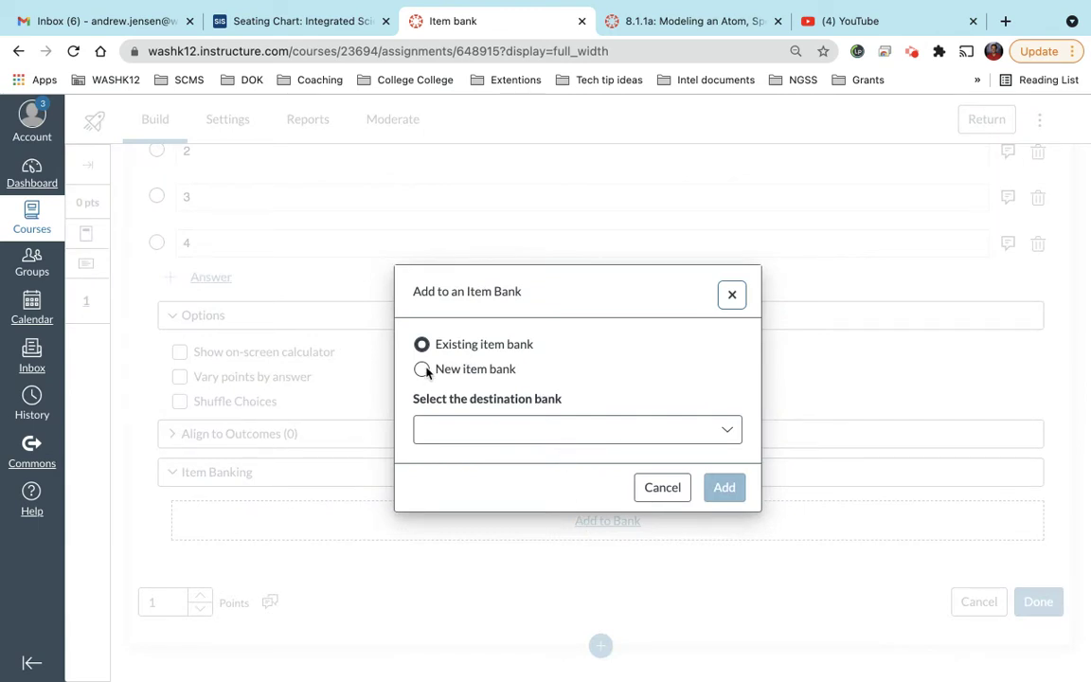
click(494, 432)
scroll(523, 494, down, 6)
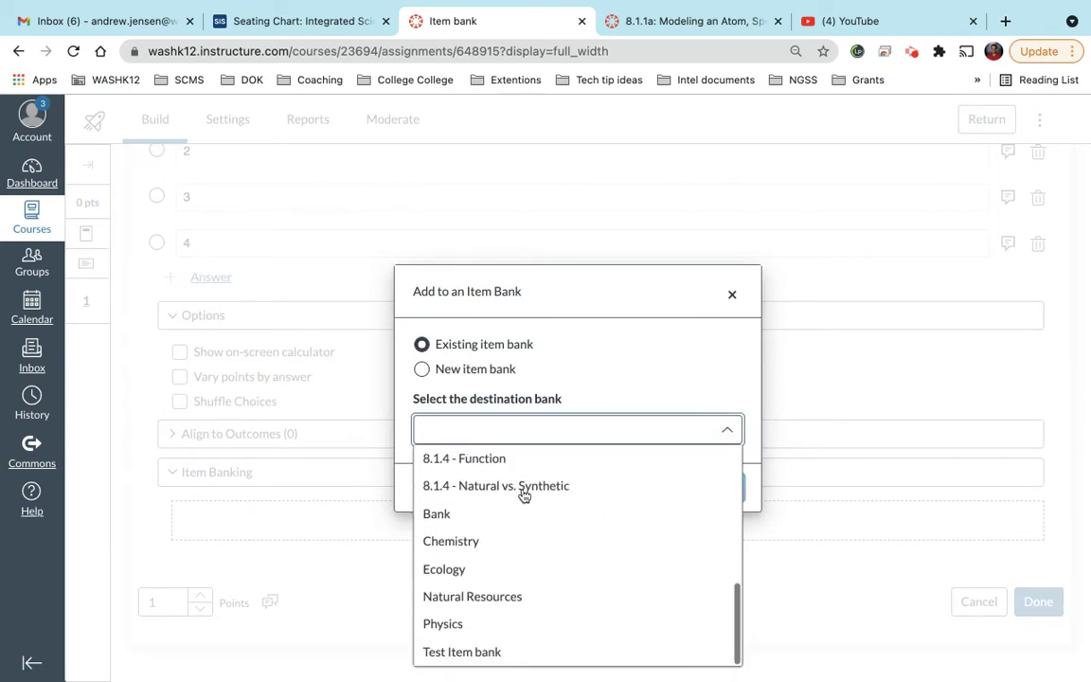
click(462, 652)
click(723, 487)
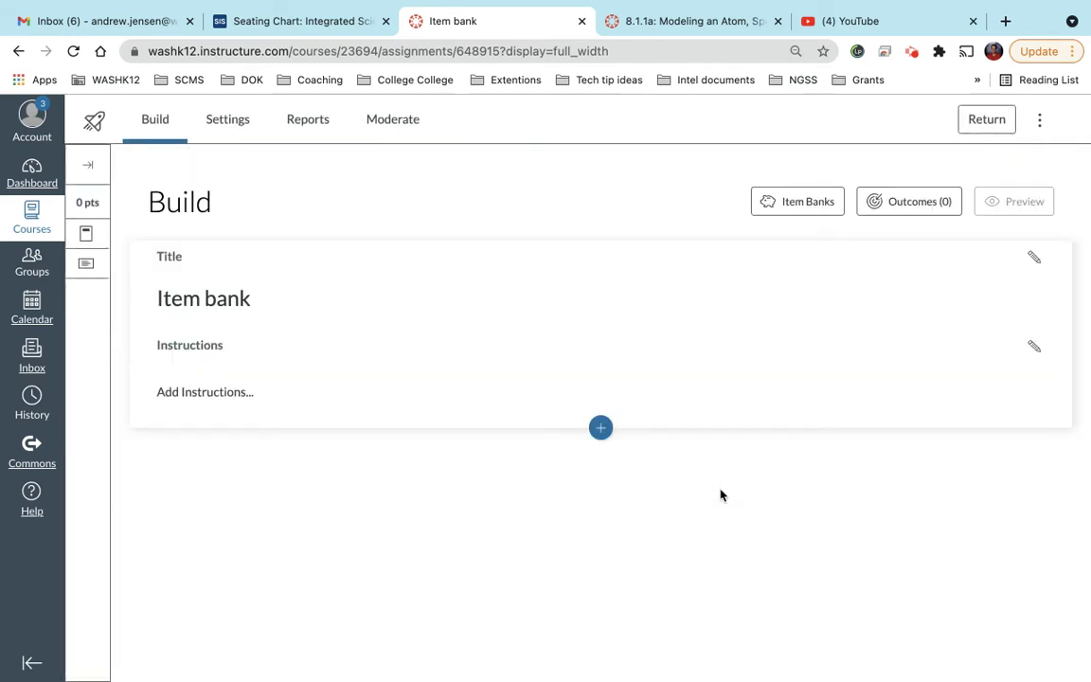
Check the contents of the Test Item bank, reopening it from the full list of item banks
click(816, 180)
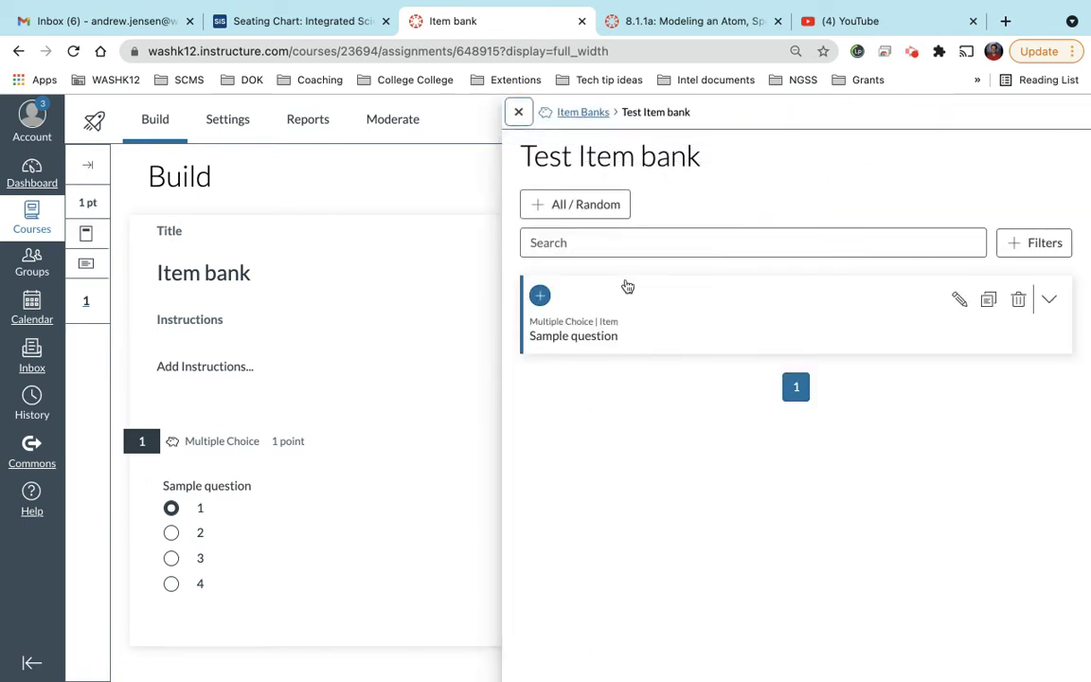
click(580, 113)
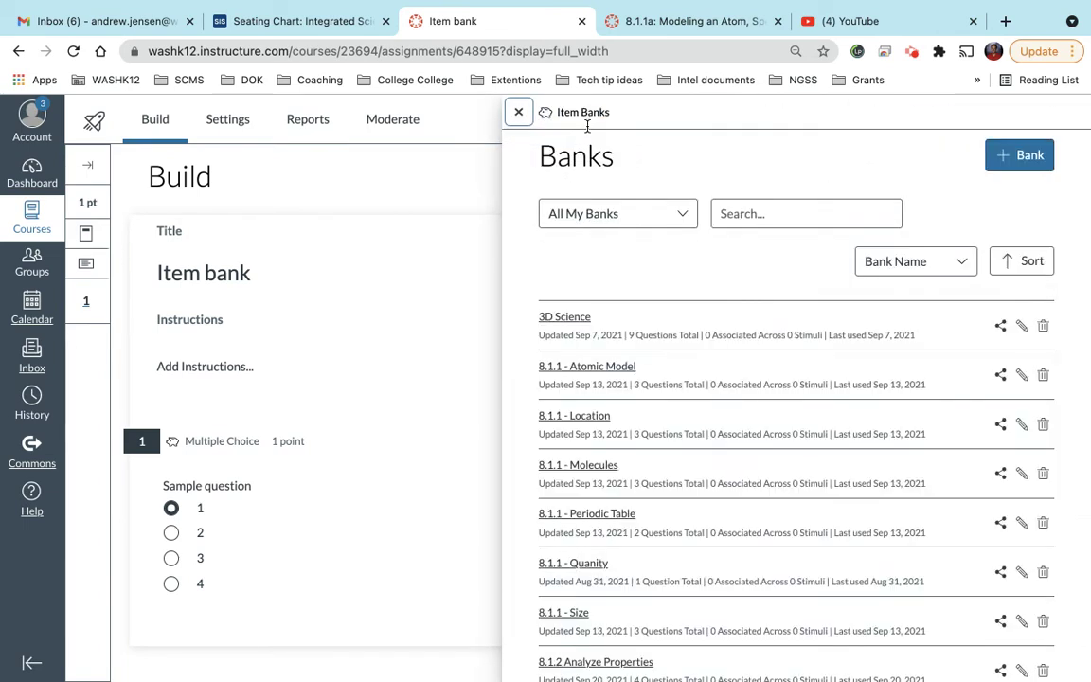
scroll(696, 575, down, 5)
scroll(696, 576, down, 3)
click(584, 600)
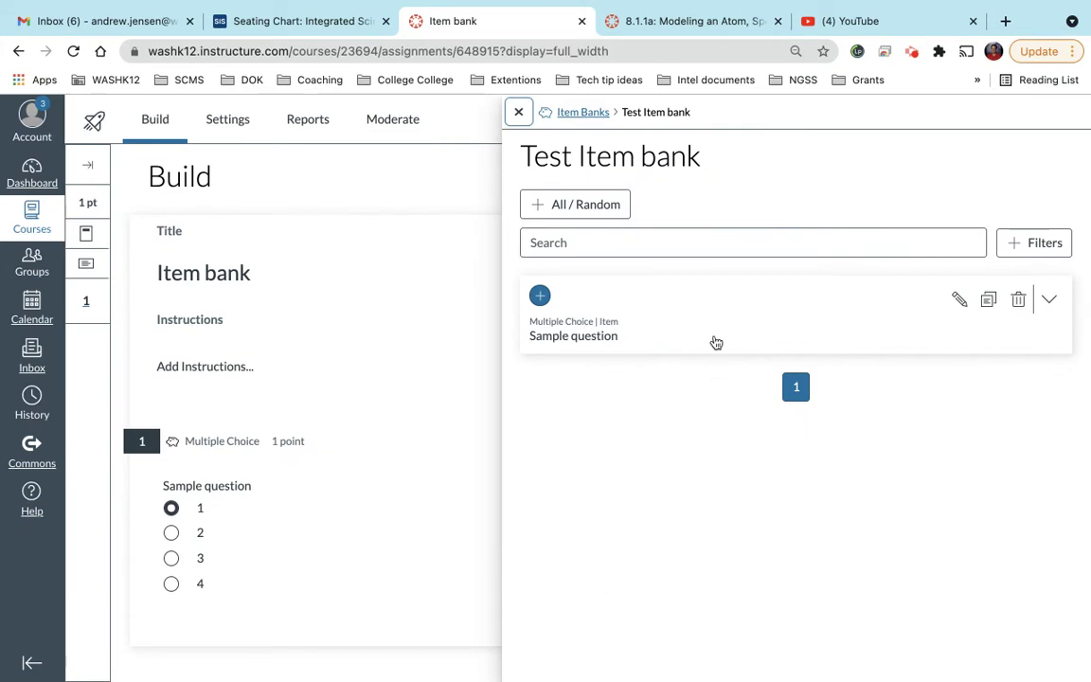
Add the Test Item bank's sample question and the spinner model and proton count questions from the 8.1.1 - Atomic Model bank to the quiz
click(540, 298)
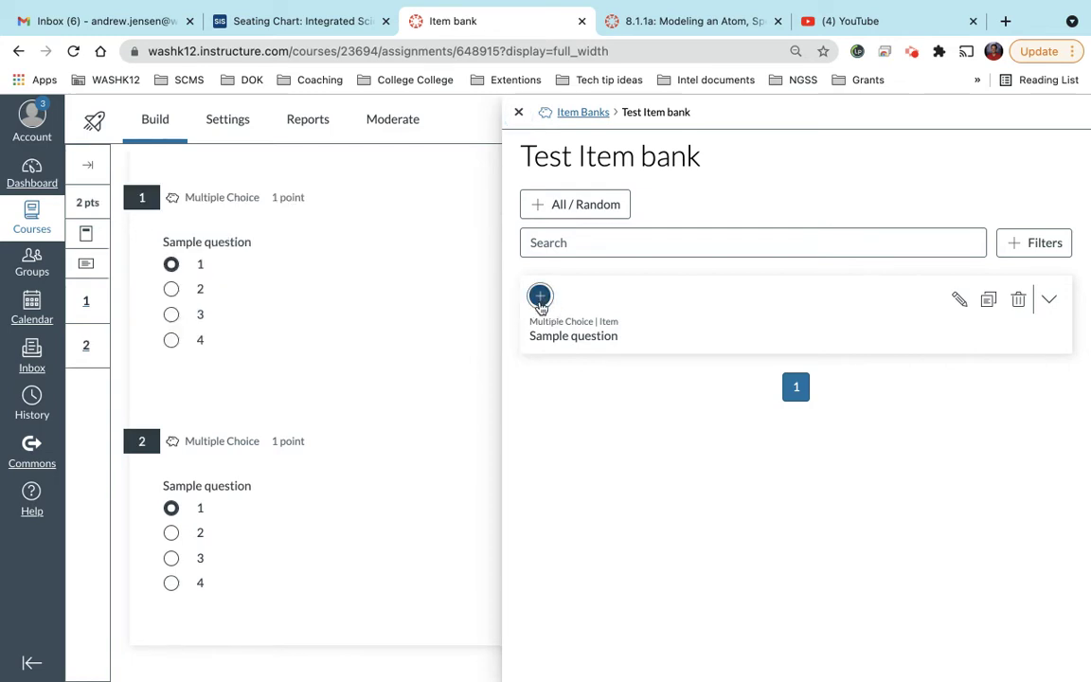
click(584, 112)
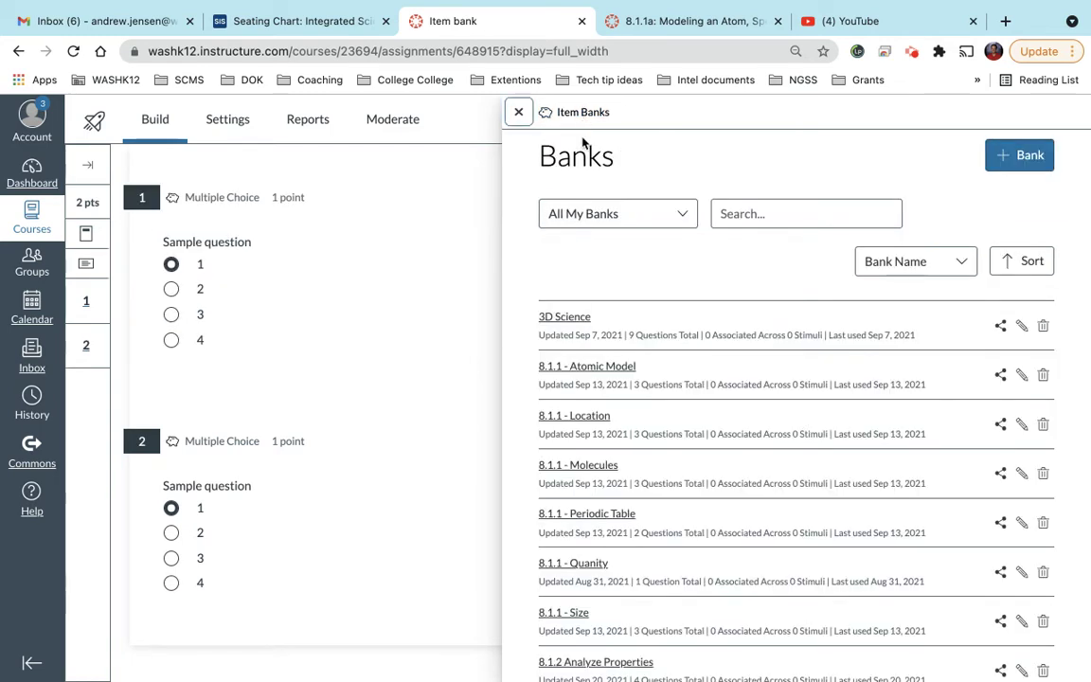
click(585, 370)
scroll(573, 426, down, 1)
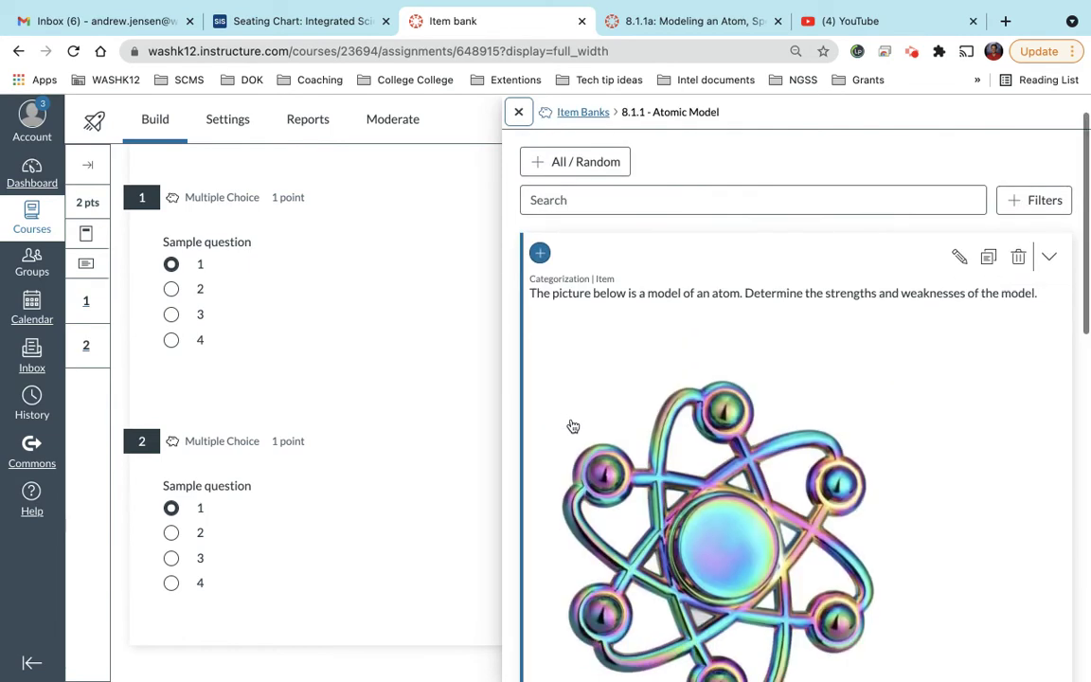
click(539, 252)
scroll(563, 431, down, 8)
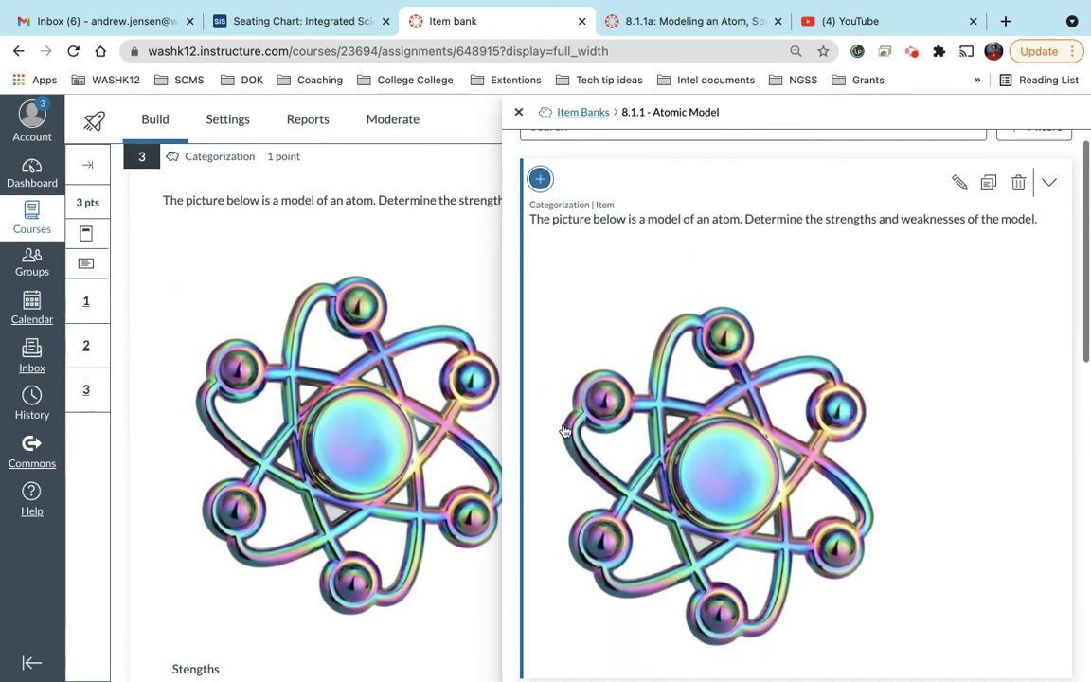
click(538, 372)
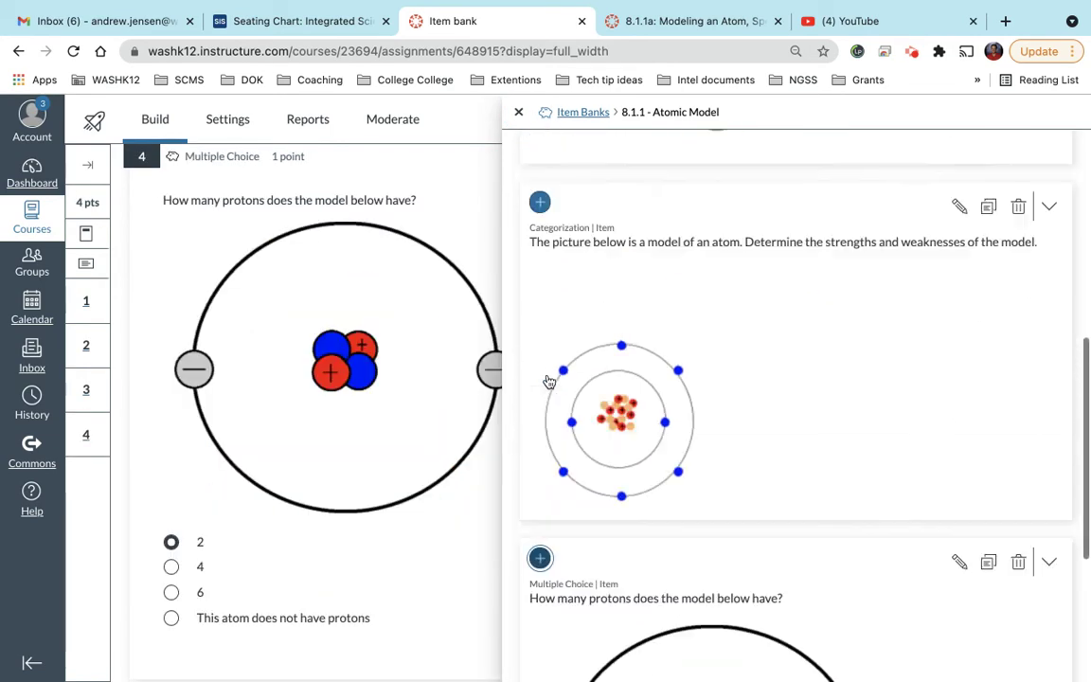
Add the 8.1.4 Towel question from the 8.1.2 Properties of Fabrics bank to the quiz and close the item banks
scroll(560, 192, up, 3)
click(578, 112)
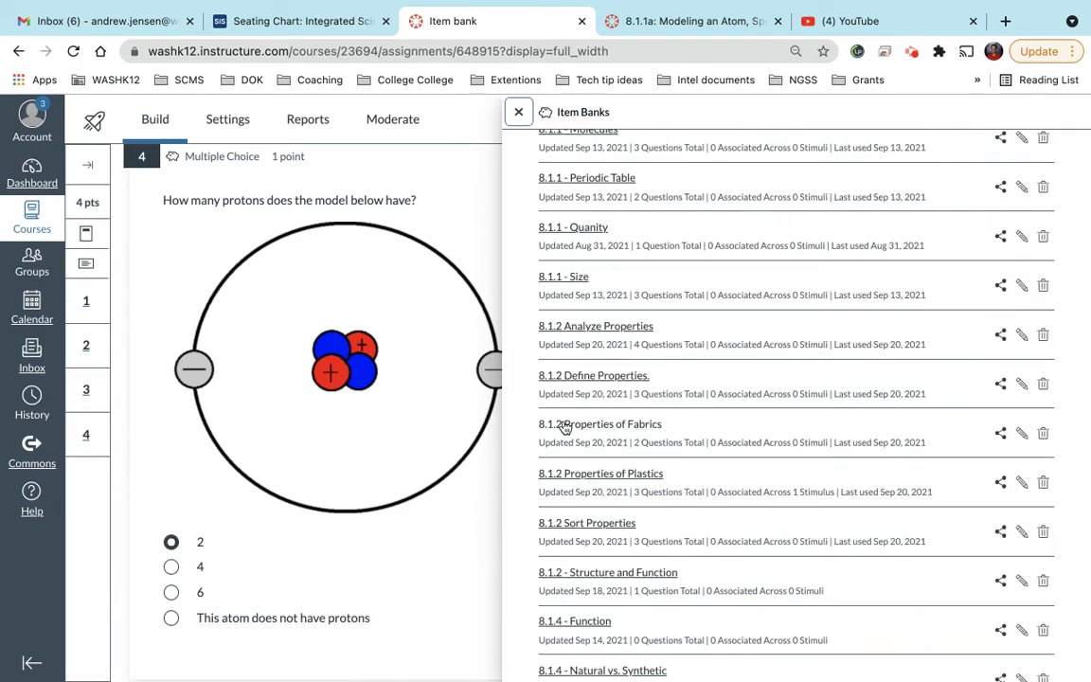
click(566, 423)
scroll(573, 473, down, 10)
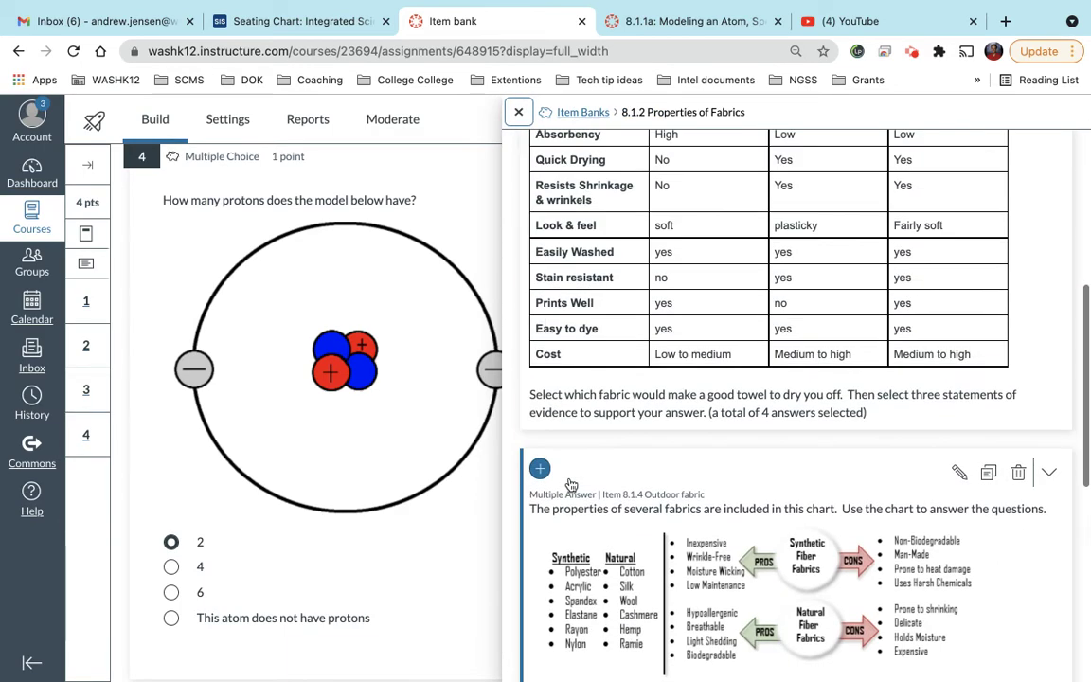
click(539, 138)
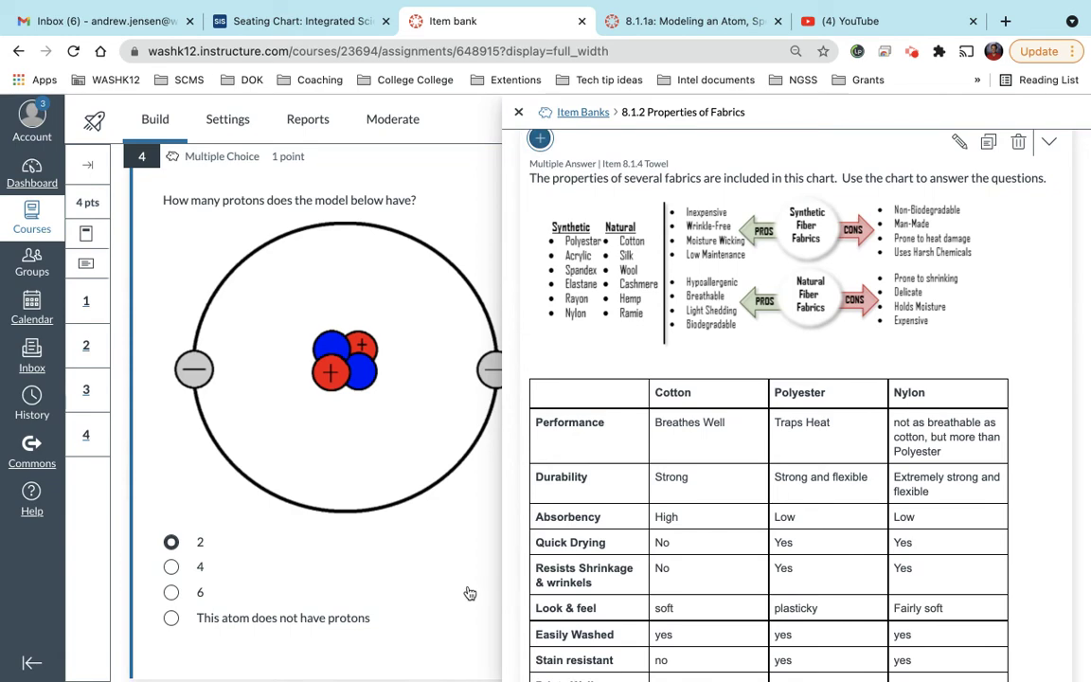
click(518, 112)
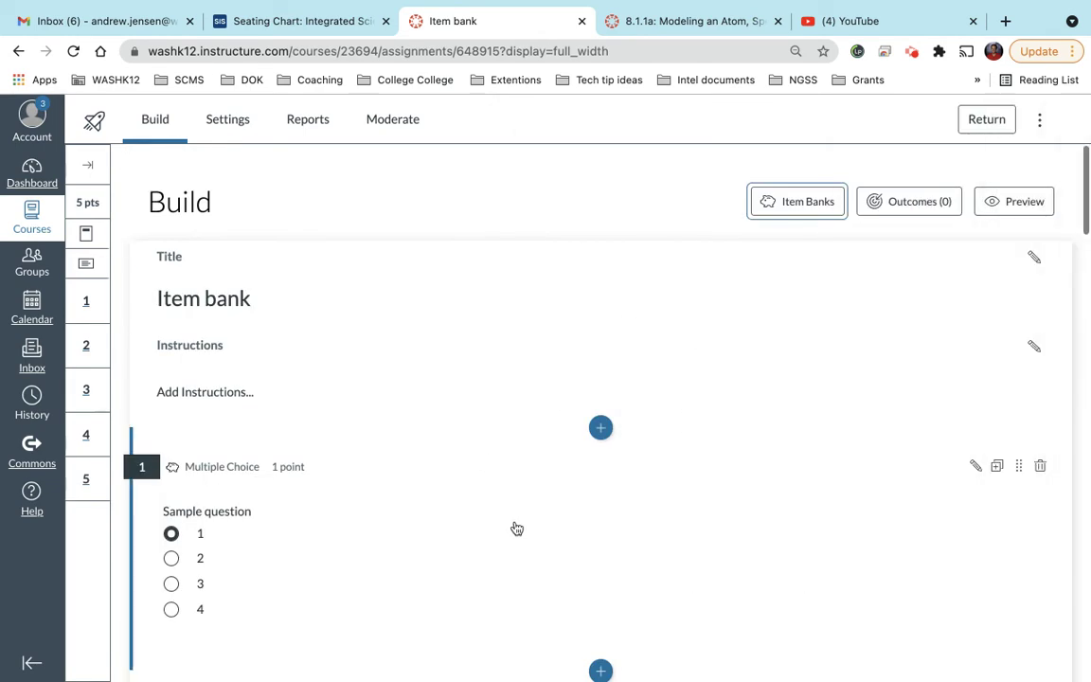
Remove every question from the quiz, confirming each removal
scroll(515, 525, down, 10)
scroll(517, 528, up, 10)
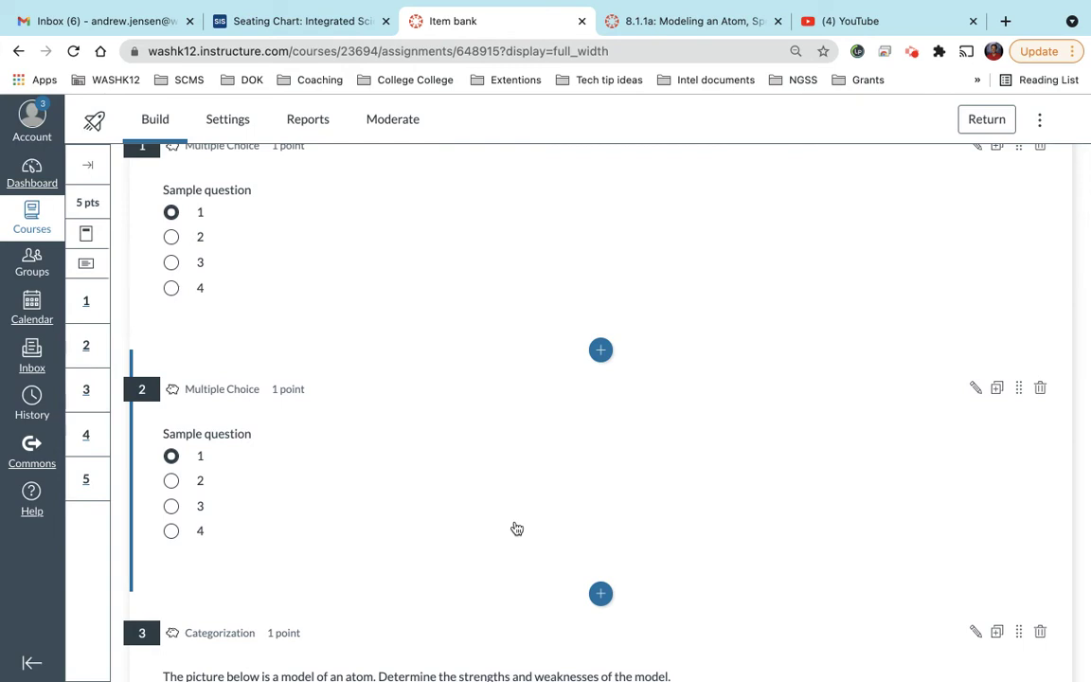
scroll(517, 528, up, 3)
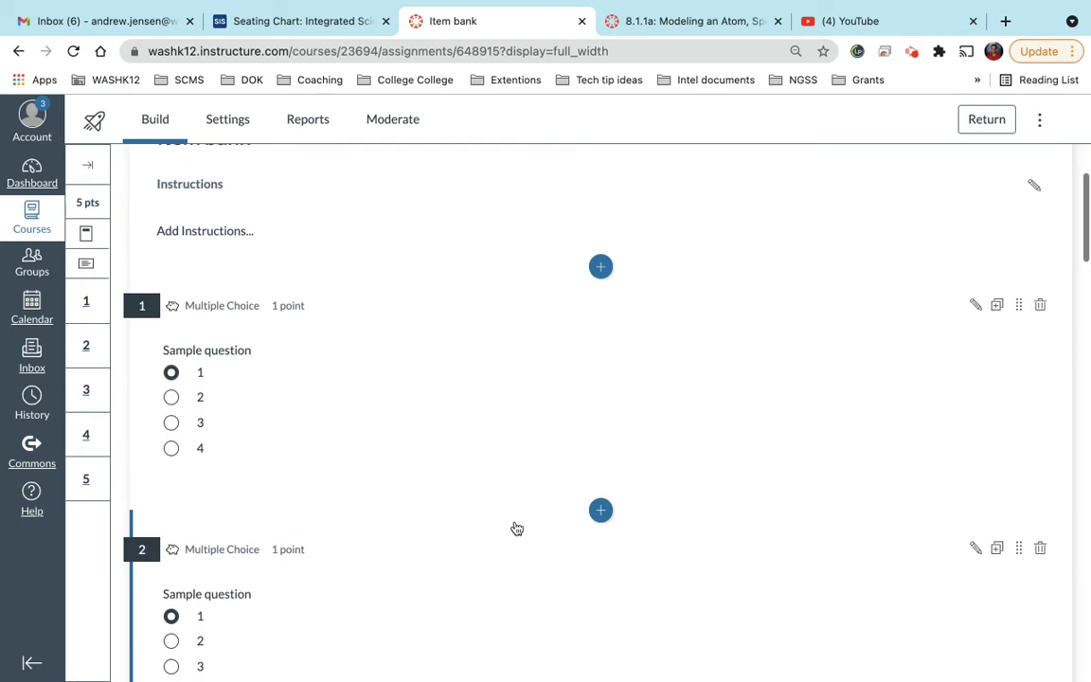
click(1039, 347)
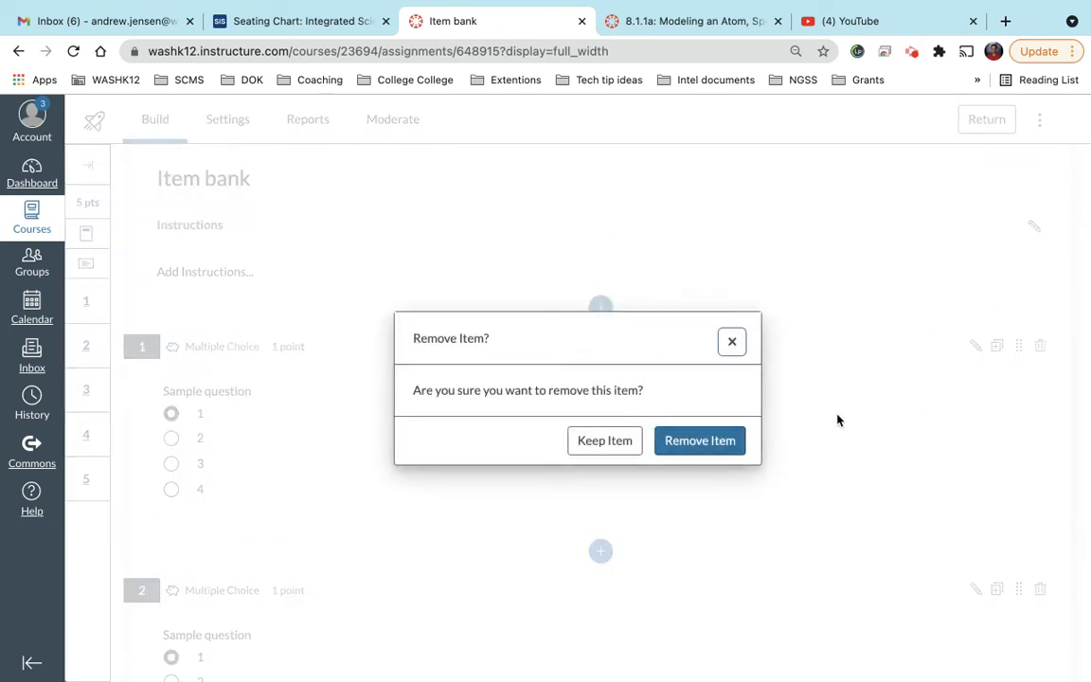
click(722, 443)
click(1041, 348)
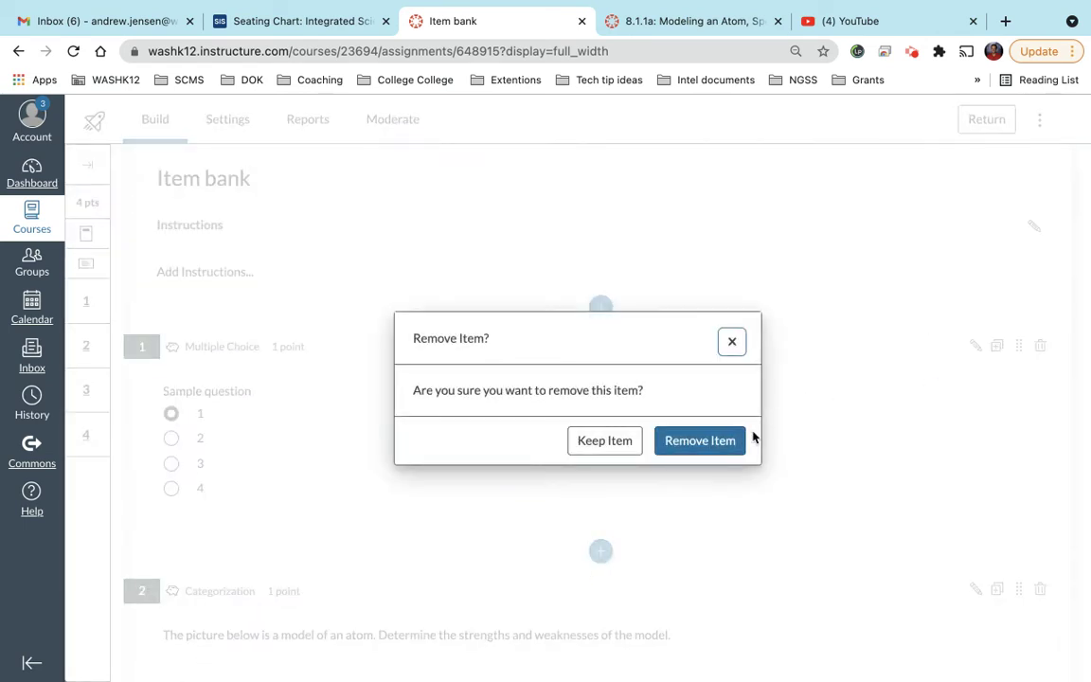
click(731, 442)
click(1040, 347)
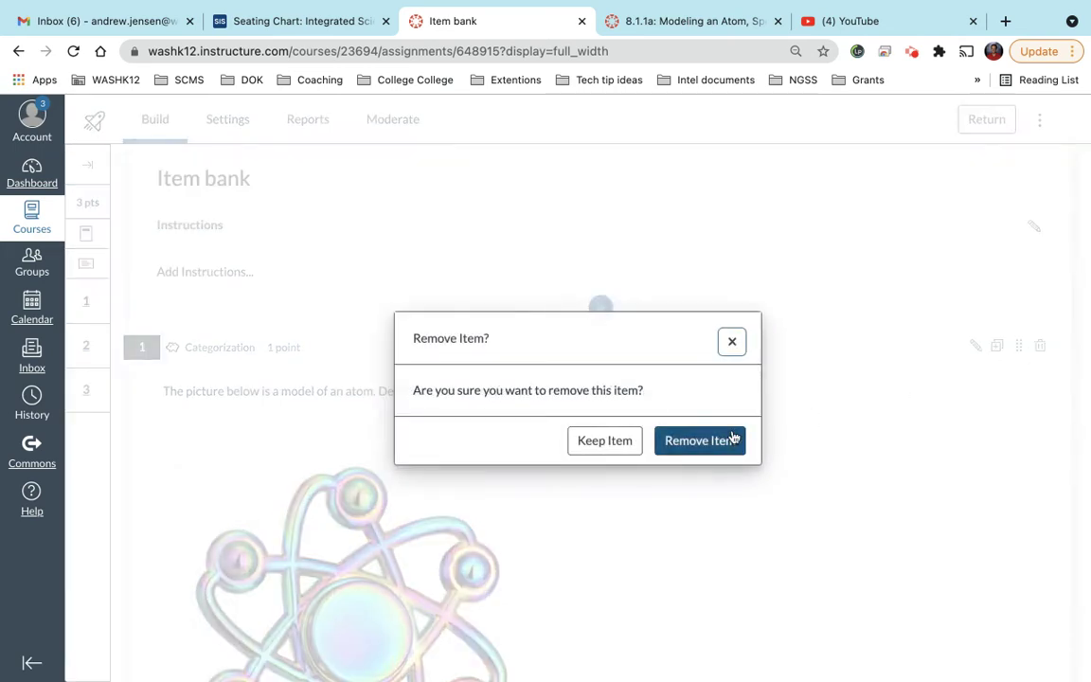
click(730, 441)
click(1039, 346)
click(730, 444)
click(1039, 346)
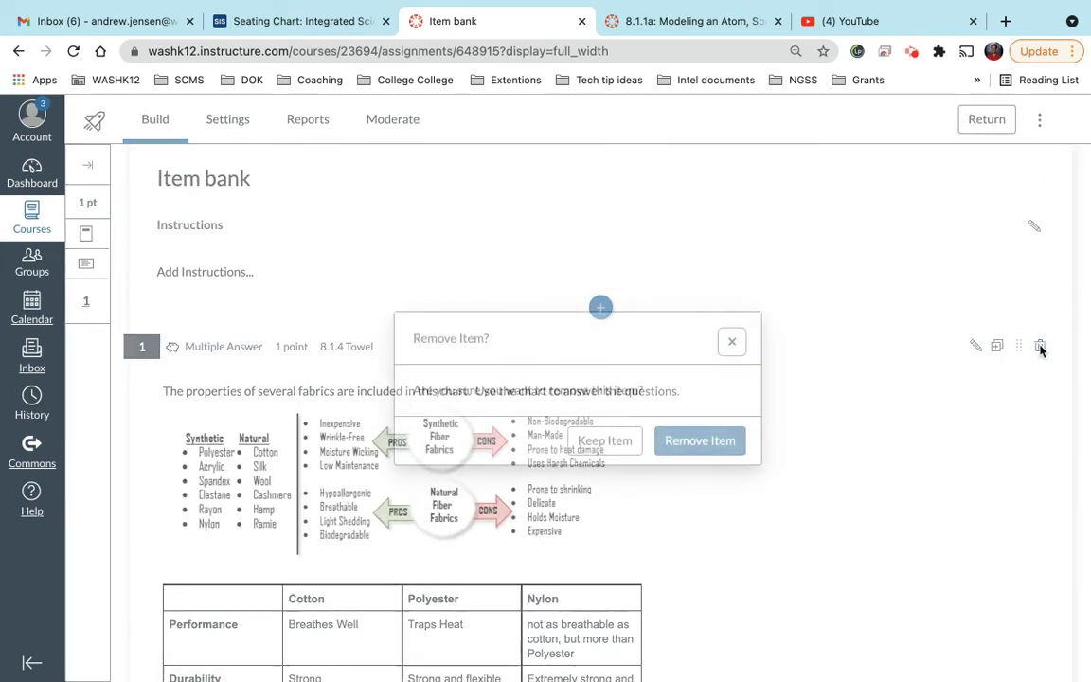
click(718, 442)
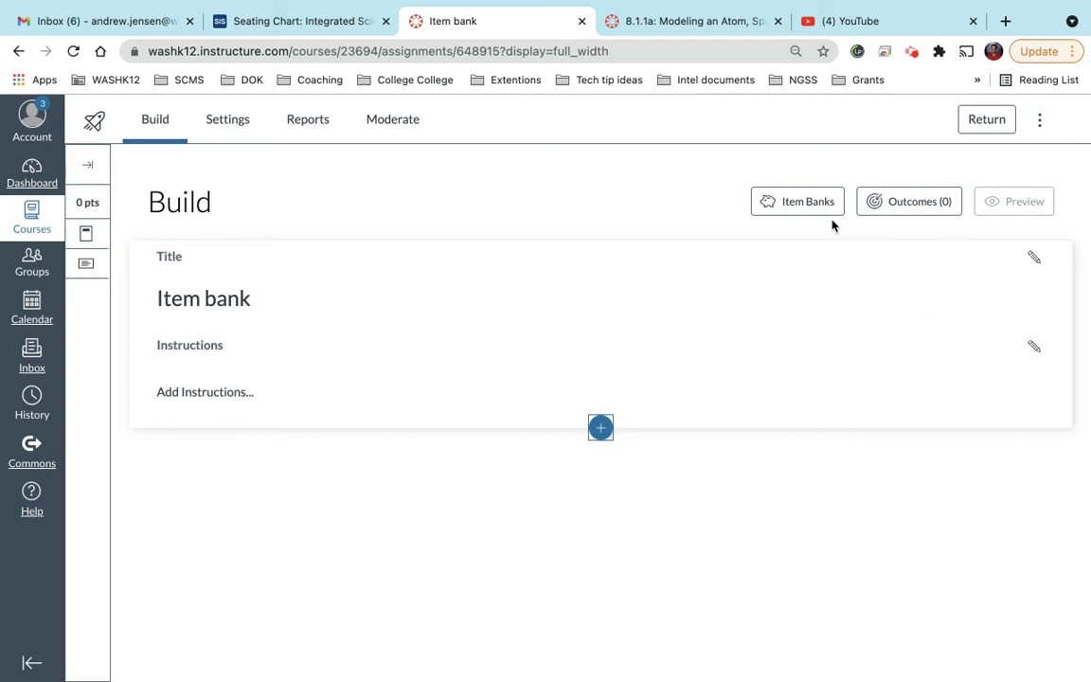
Insert the whole 8.1.1 - Atomic Model bank into the empty quiz as an all/random question group
click(600, 428)
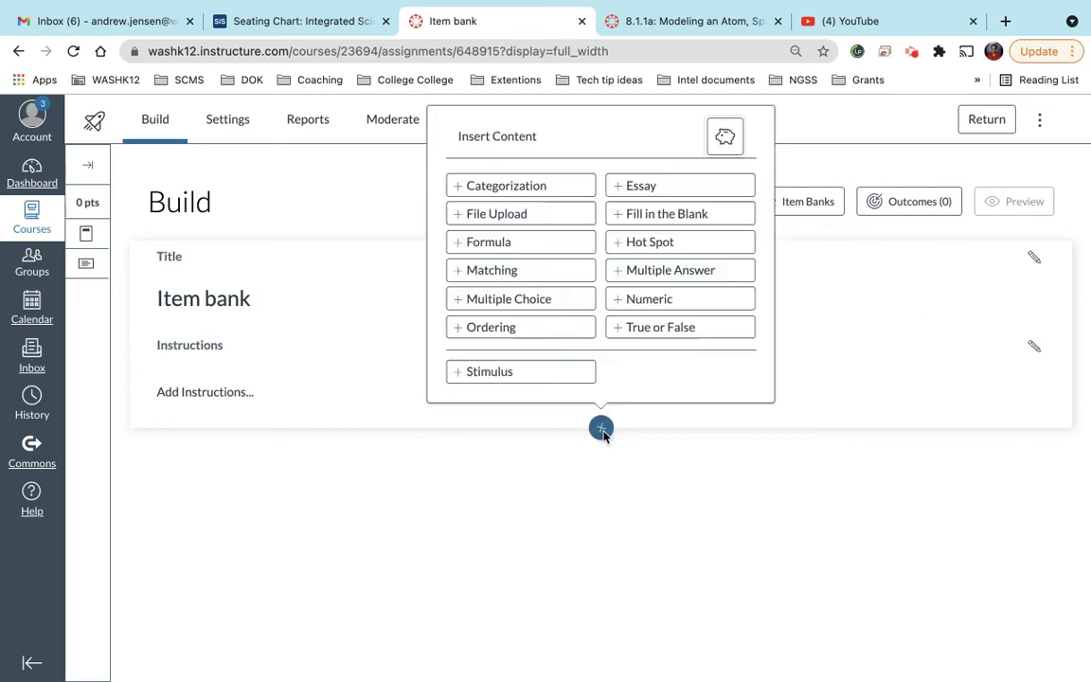
click(724, 140)
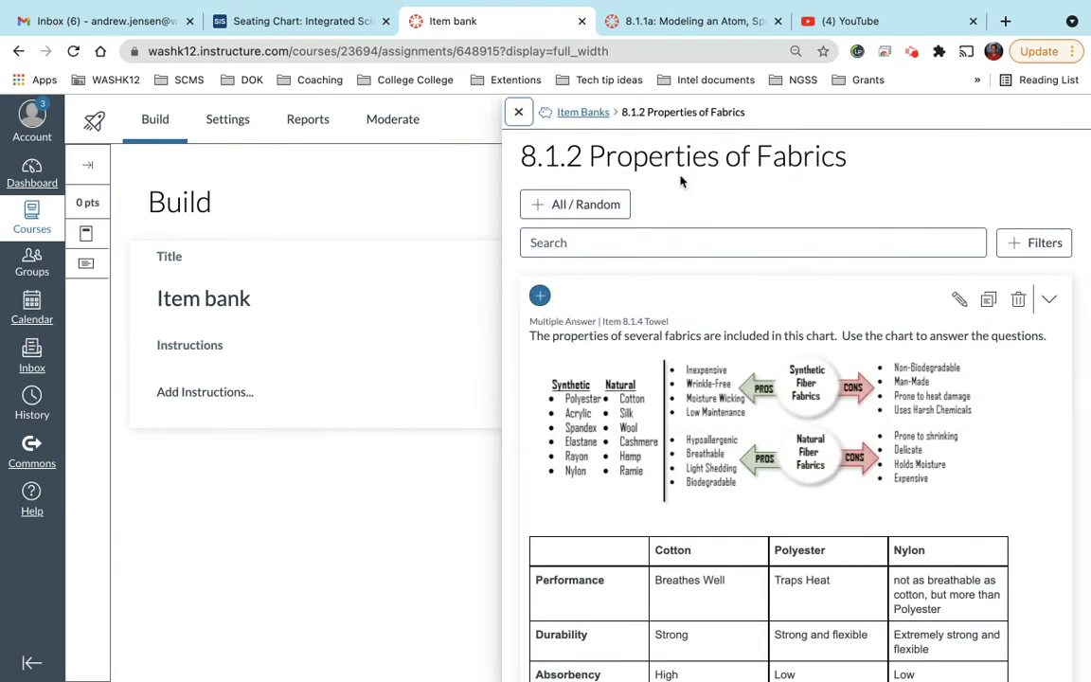
click(589, 113)
scroll(587, 454, down, 2)
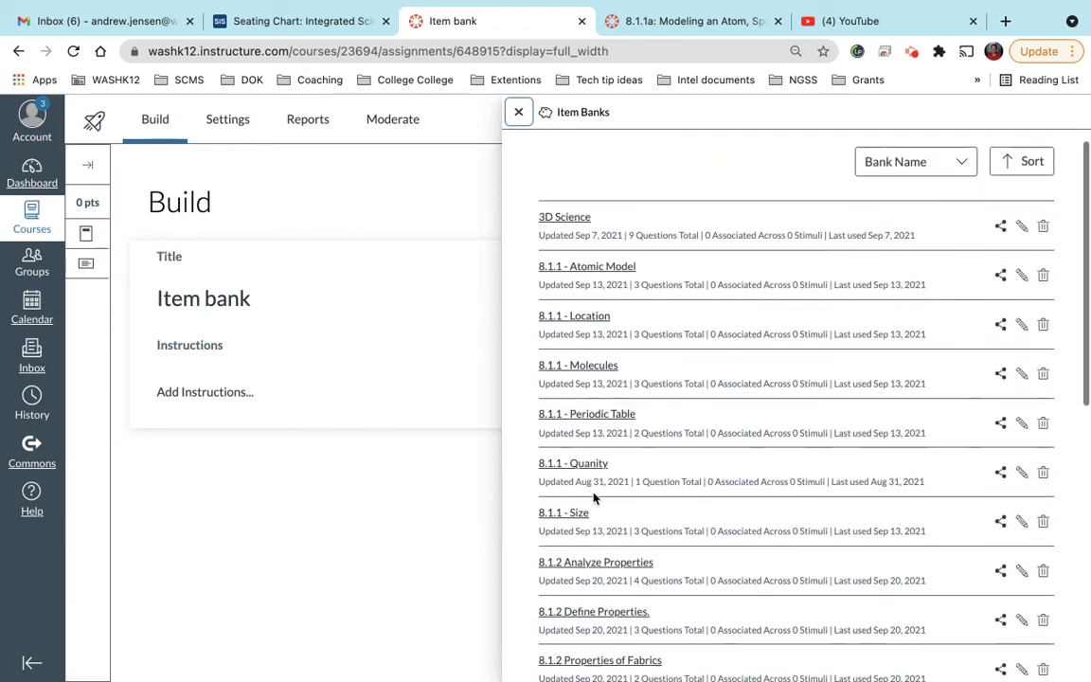
scroll(593, 498, down, 2)
scroll(594, 493, up, 1)
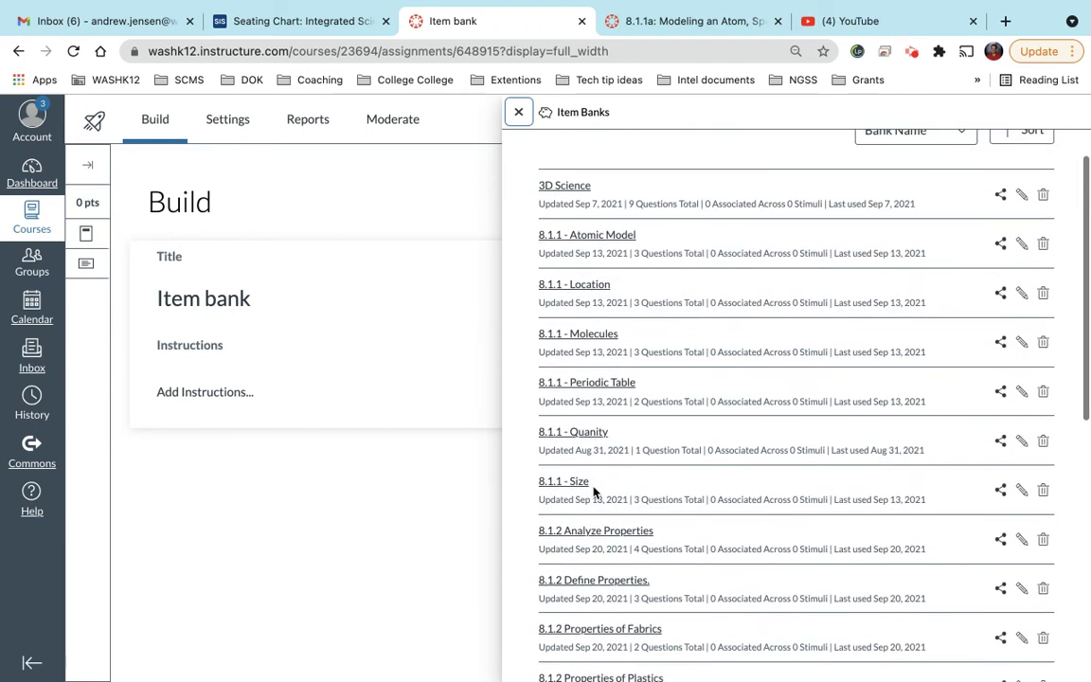
click(568, 236)
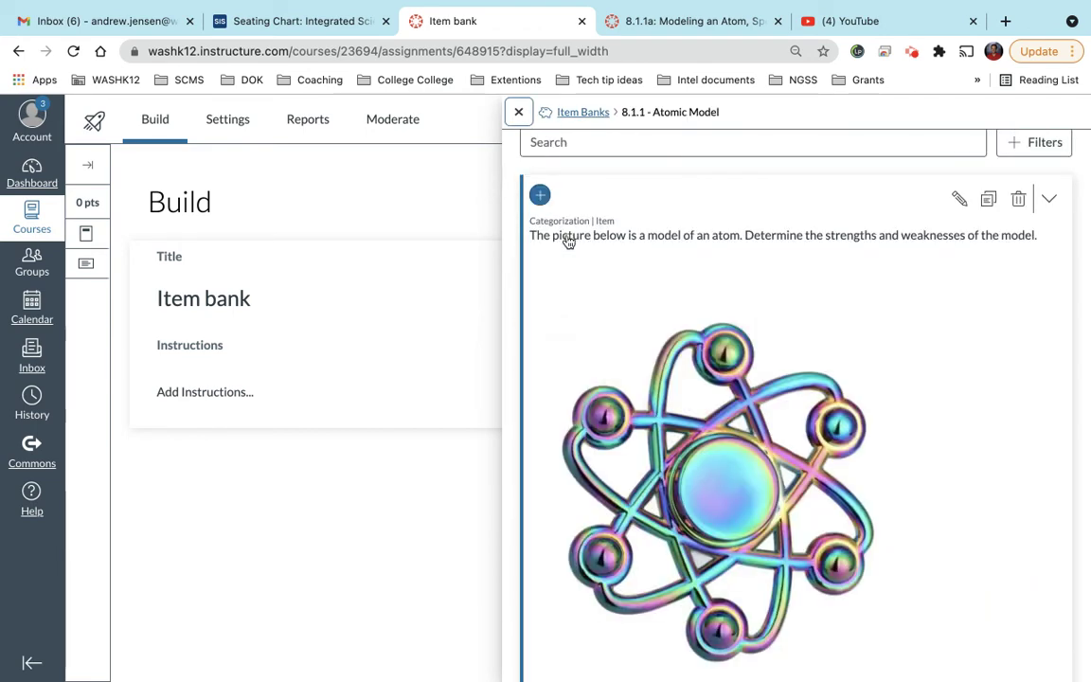
scroll(620, 205, up, 2)
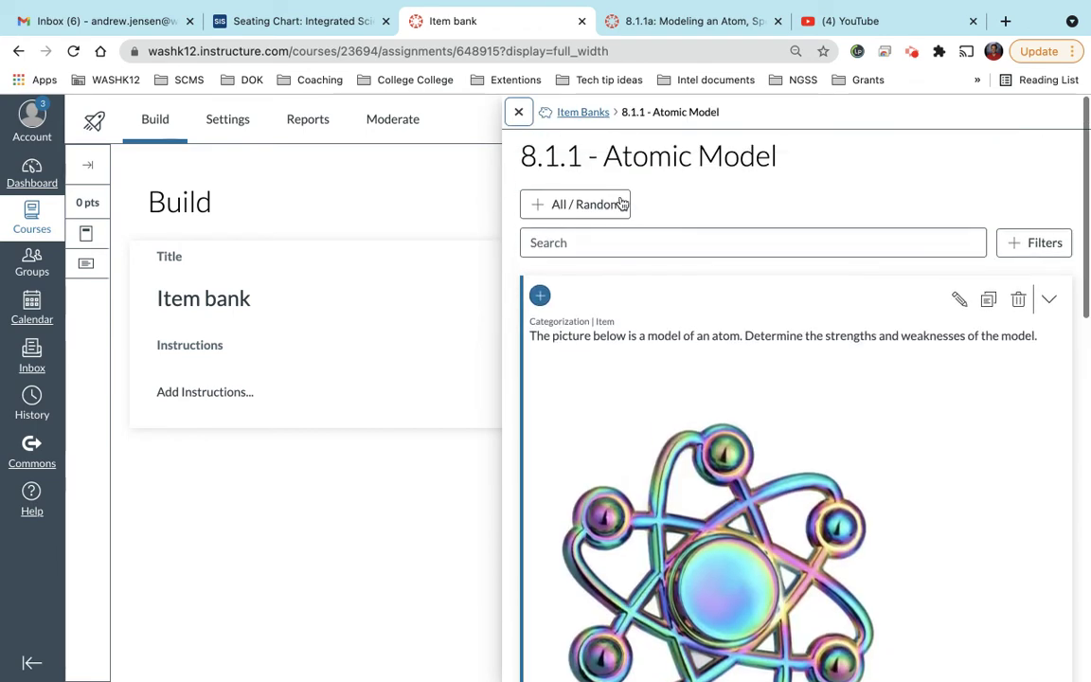
click(567, 206)
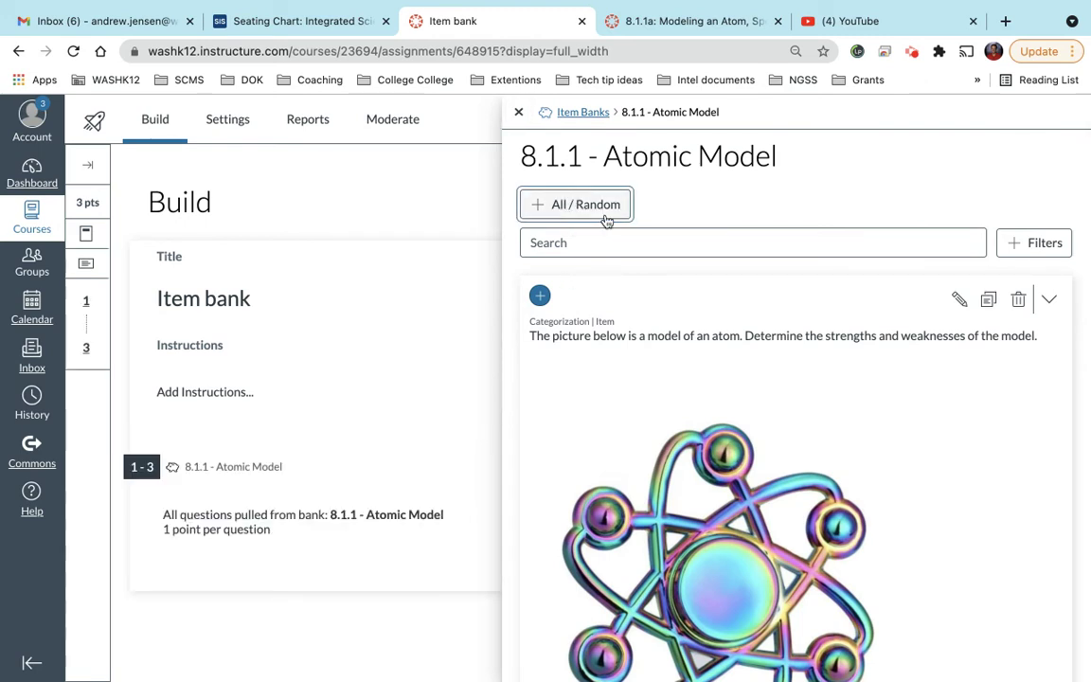
scroll(623, 436, down, 10)
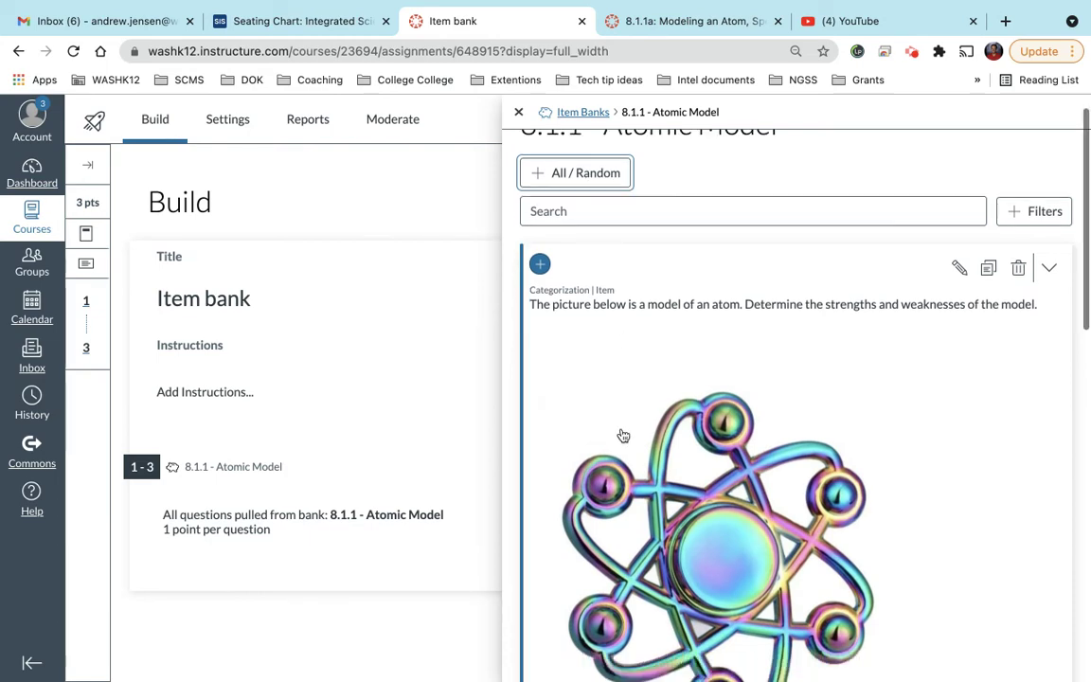
scroll(623, 436, up, 10)
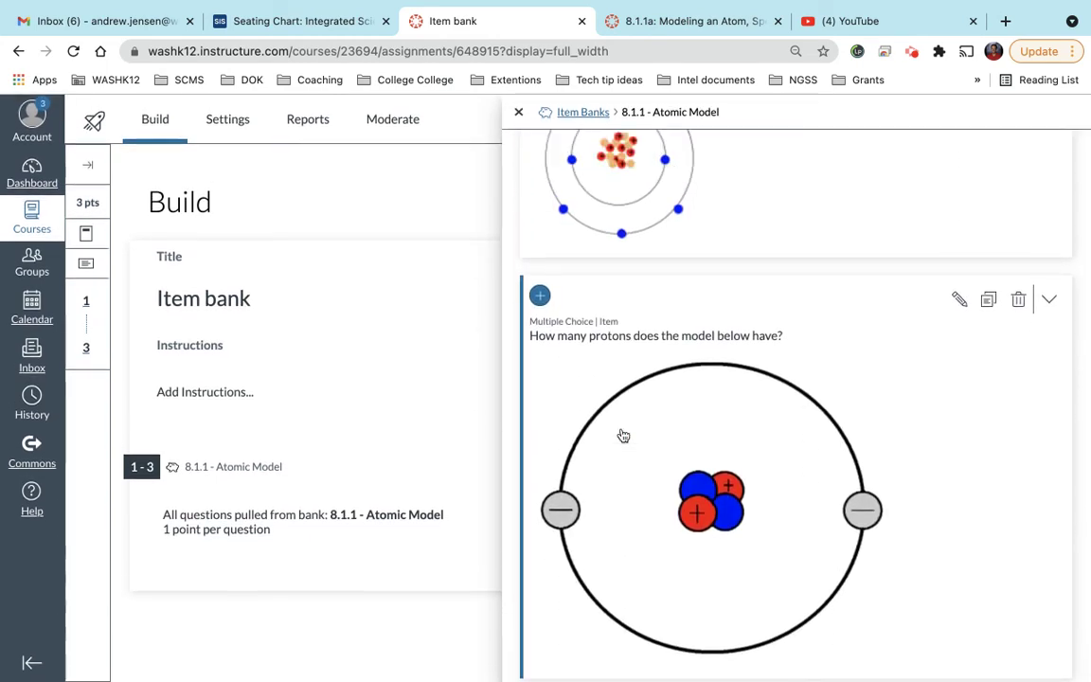
Insert the whole 8.1.1 - Location bank as another all/random question group and close the item banks
click(578, 107)
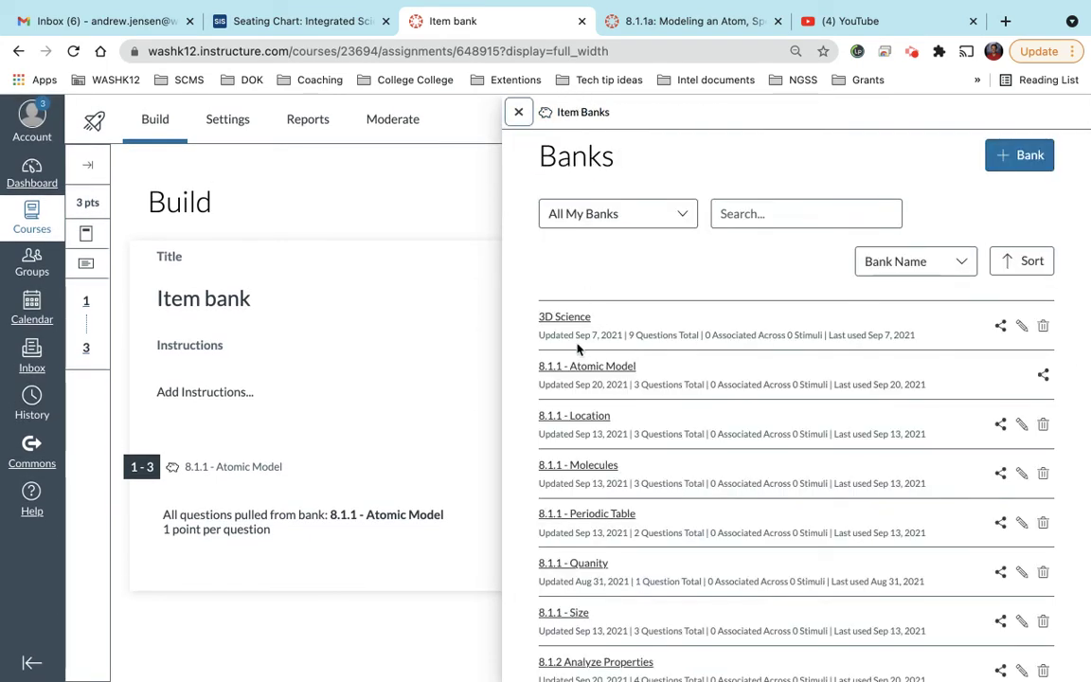
click(573, 417)
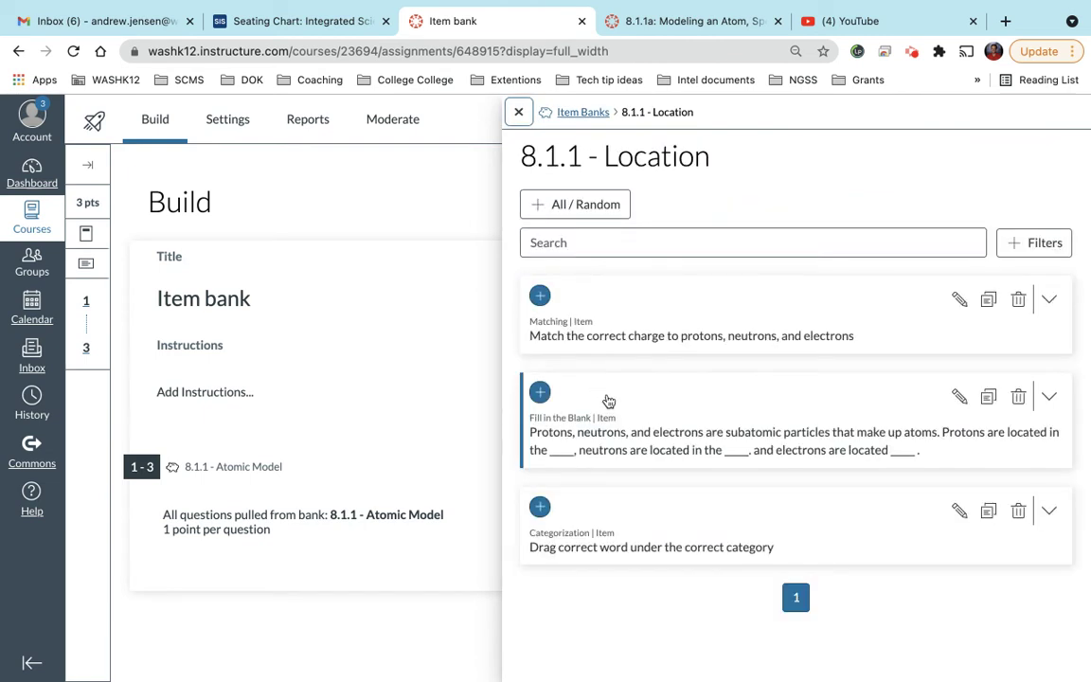
click(588, 205)
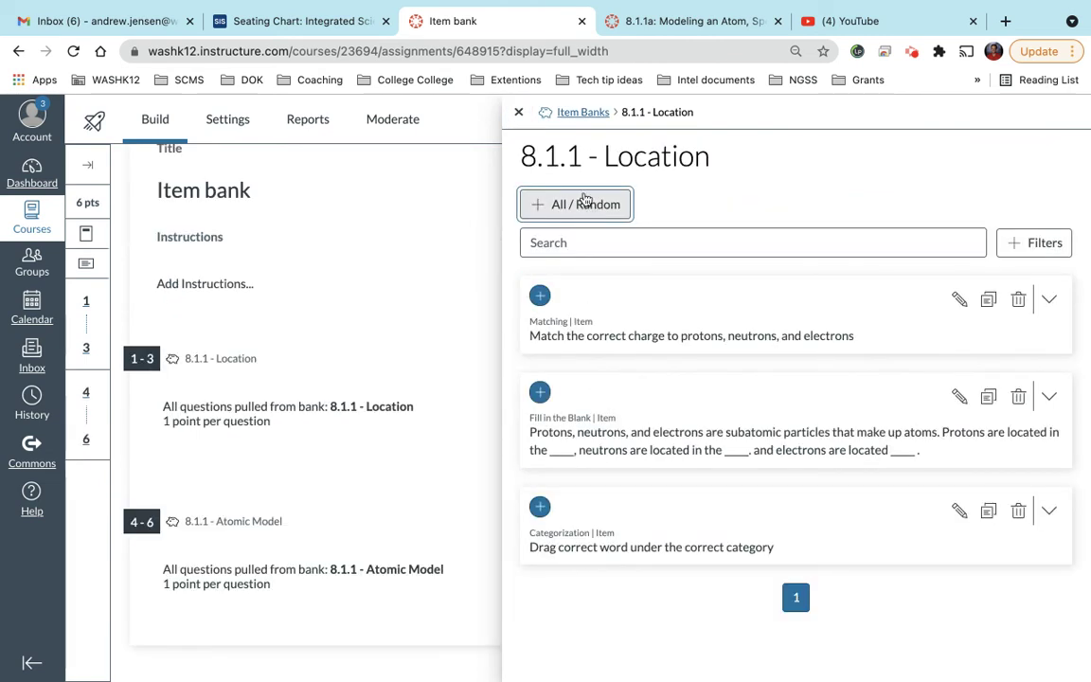
click(518, 113)
Edit the 8.1.1 - Location question group, keeping its source bank, and set the points per question to 2
scroll(405, 490, down, 2)
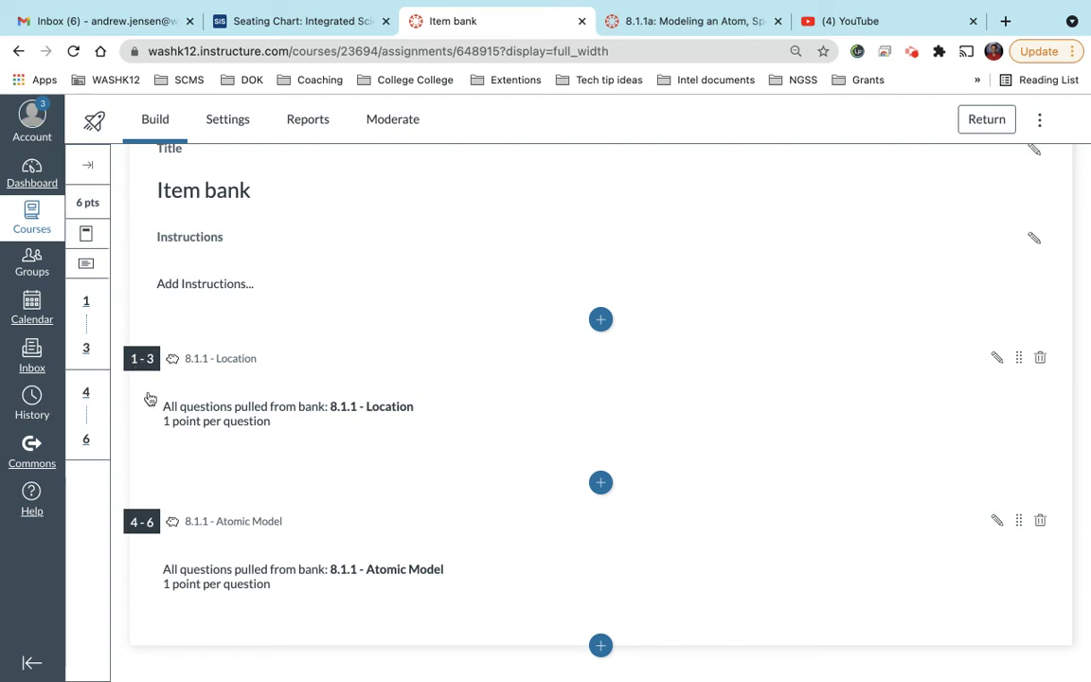
click(275, 411)
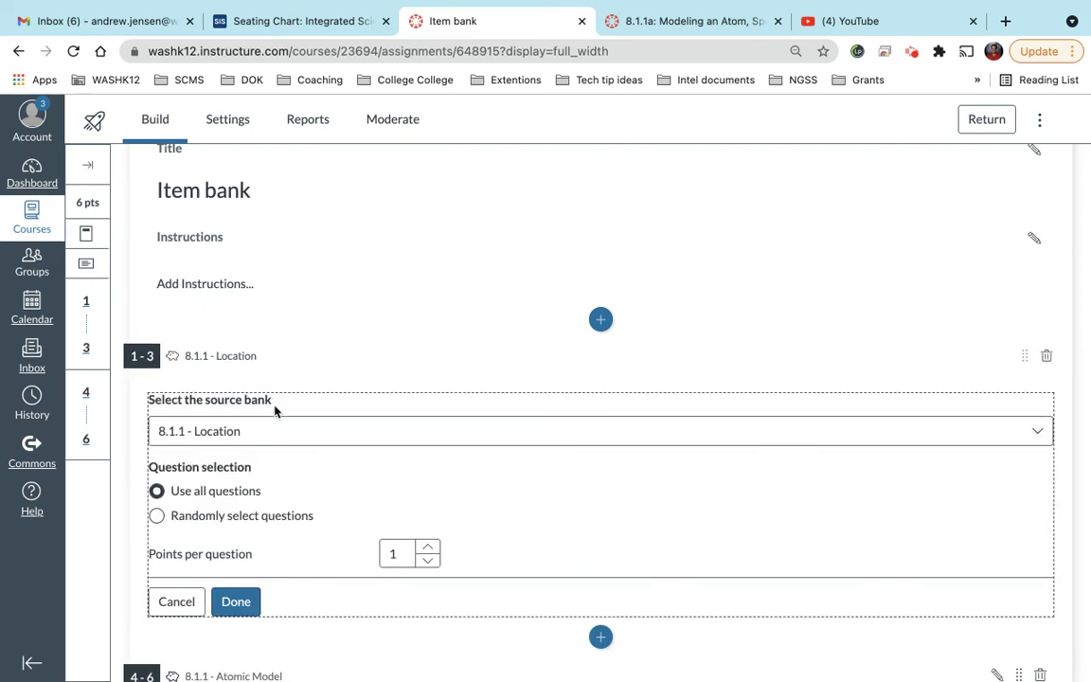
scroll(468, 435, down, 1)
scroll(468, 435, down, 1)
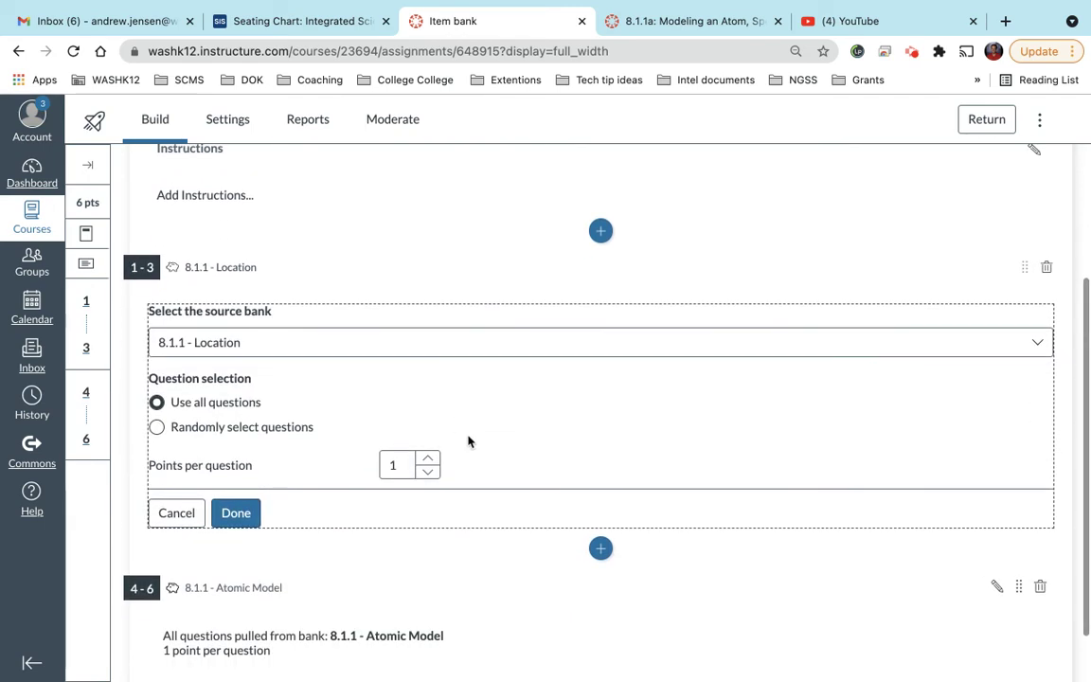
click(337, 349)
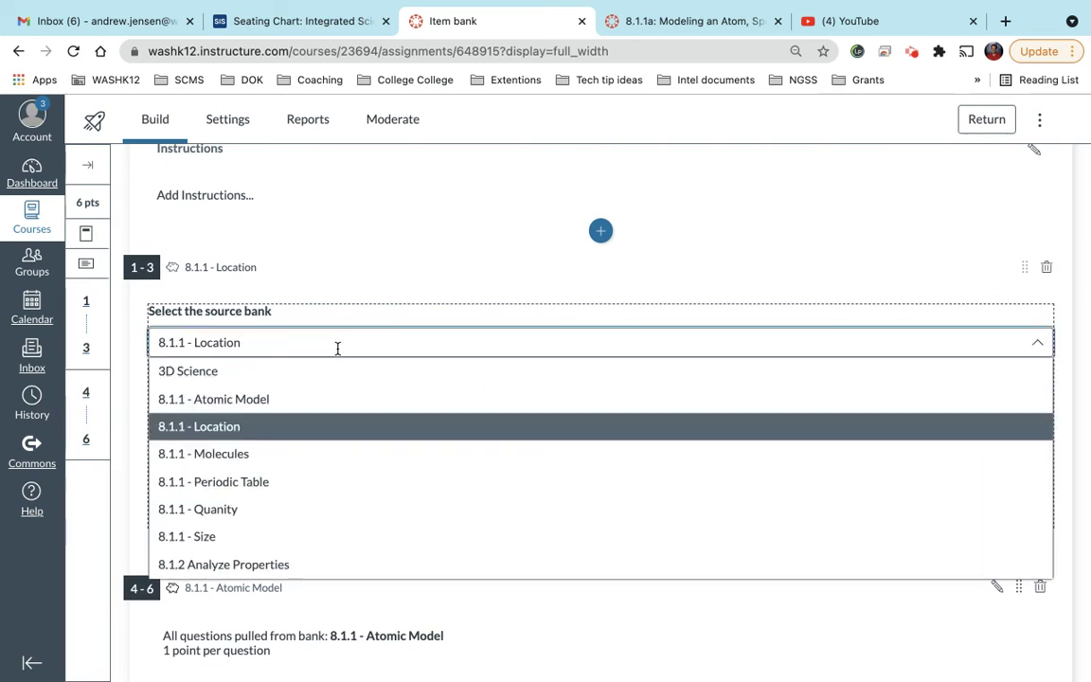
click(337, 348)
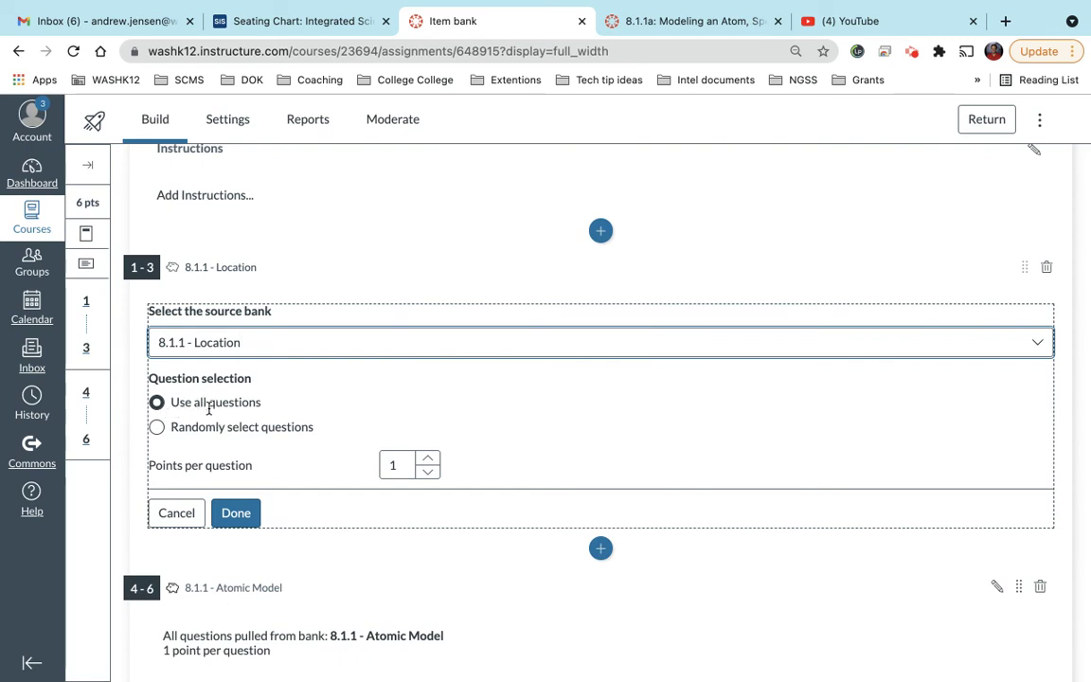
double_click(398, 467)
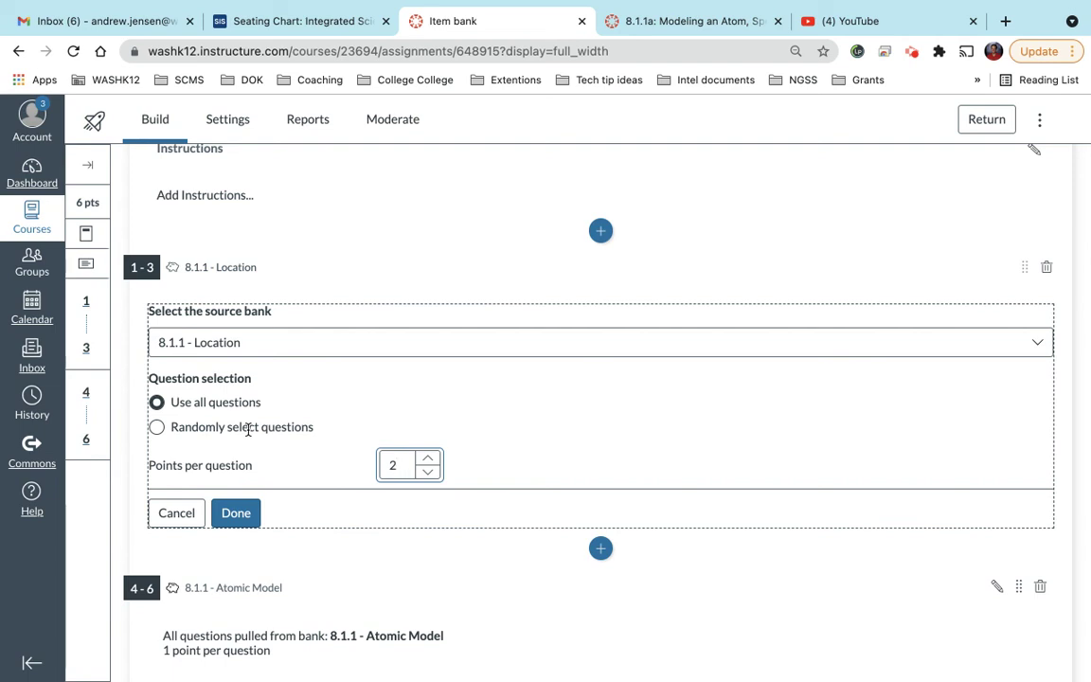
Make the Location group randomly select 2 questions from its bank and save the group settings
click(157, 428)
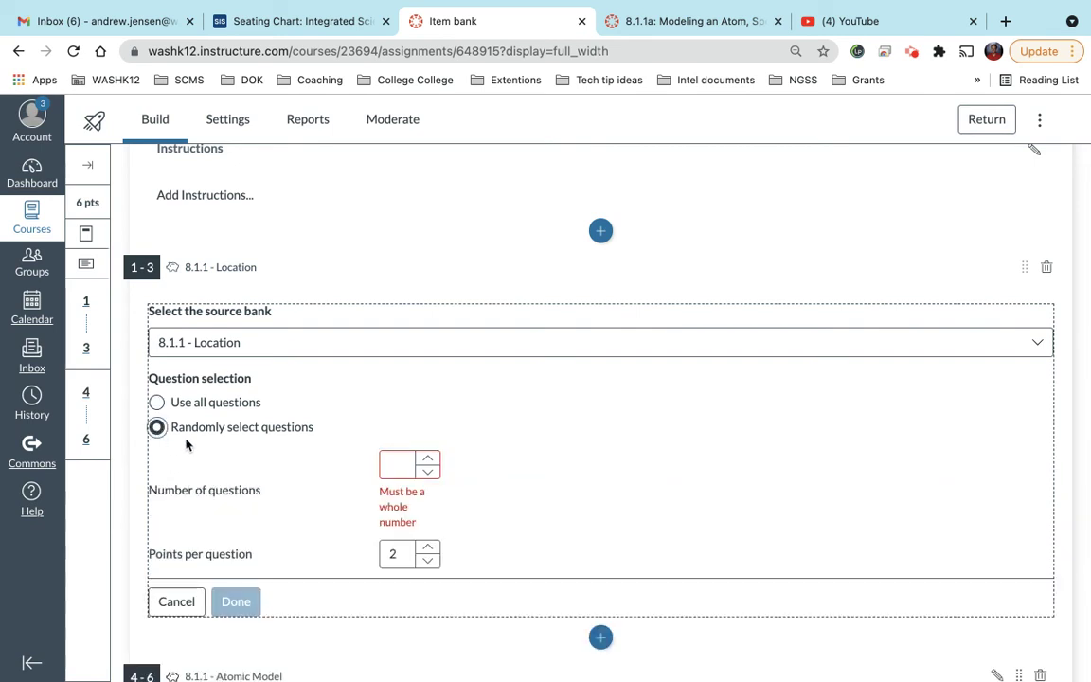
click(393, 466)
text(2)
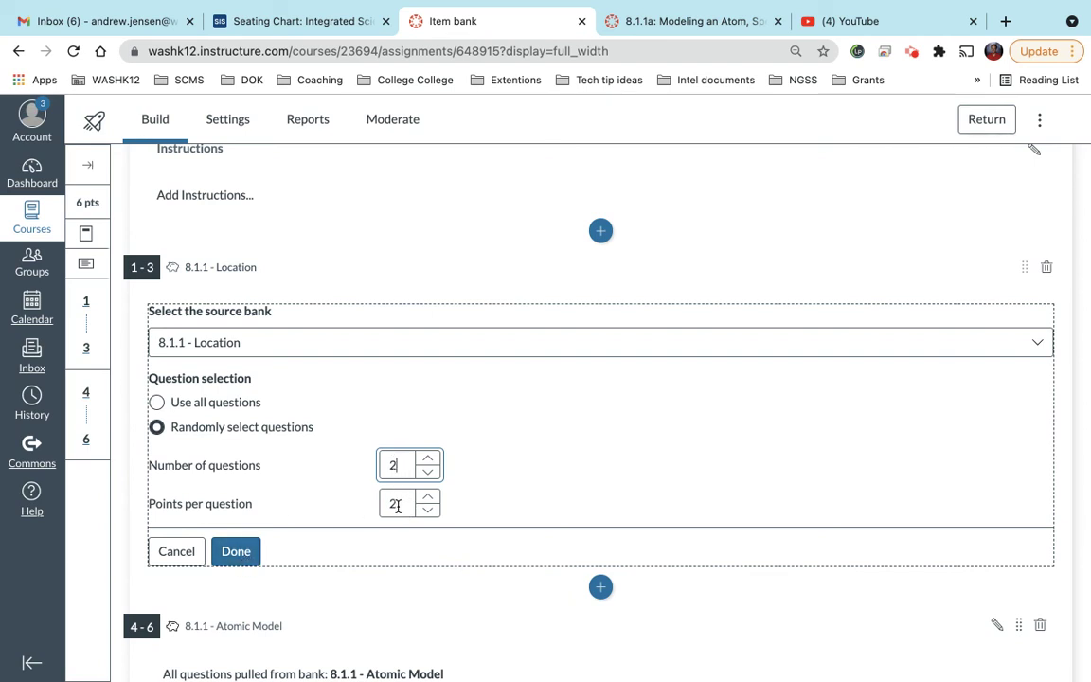
click(239, 552)
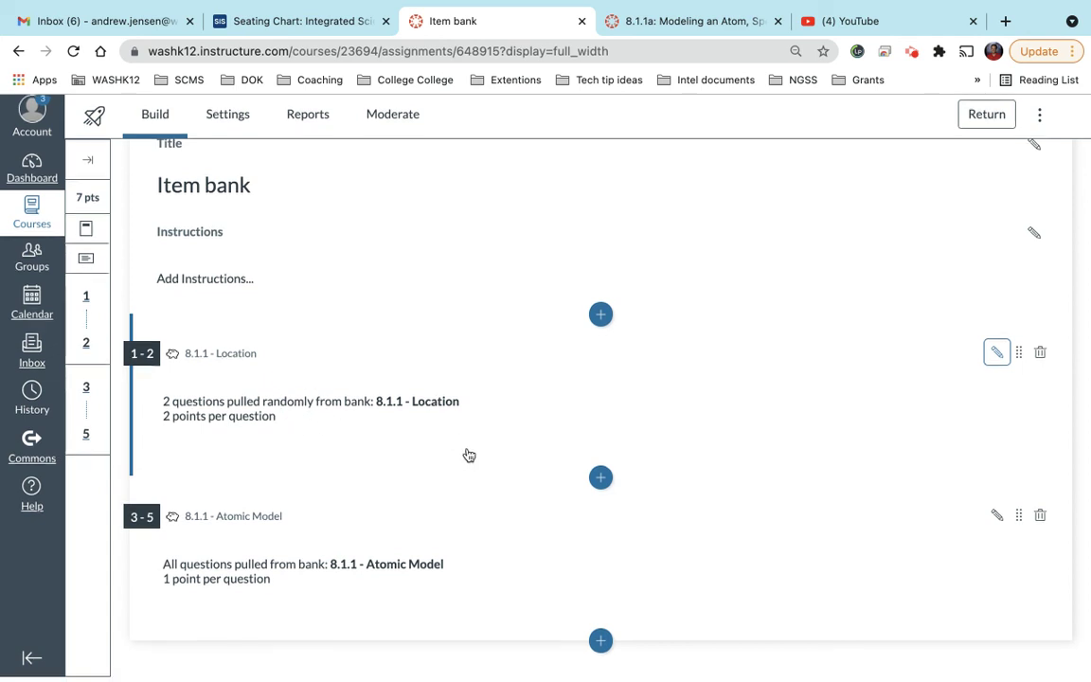
Edit the 8.1.1 - Atomic Model question group and set its points per question to 2
click(418, 582)
scroll(418, 583, down, 3)
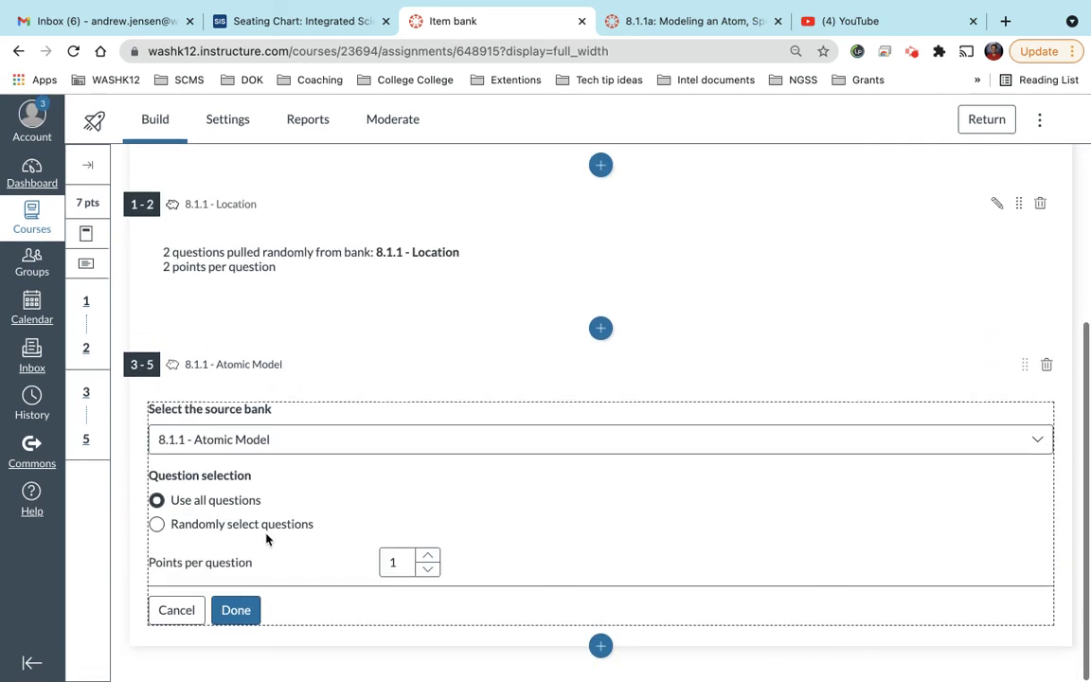
double_click(403, 562)
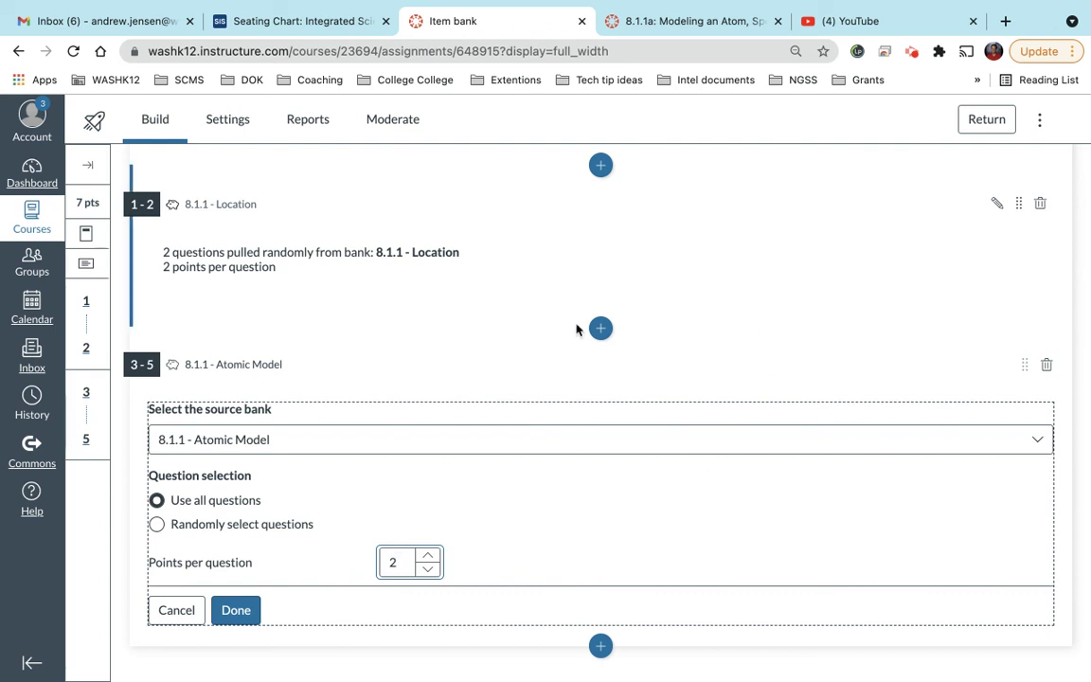
Leave the quiz build page and open the management page for all item banks
scroll(539, 328, up, 3)
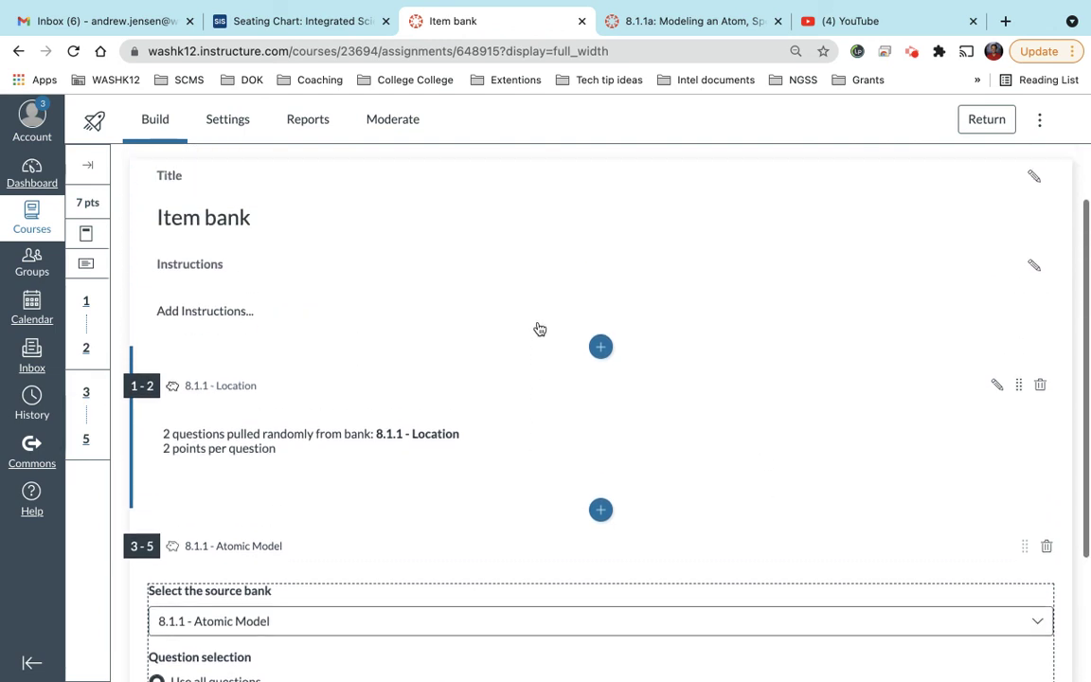
scroll(539, 328, down, 3)
scroll(539, 328, up, 3)
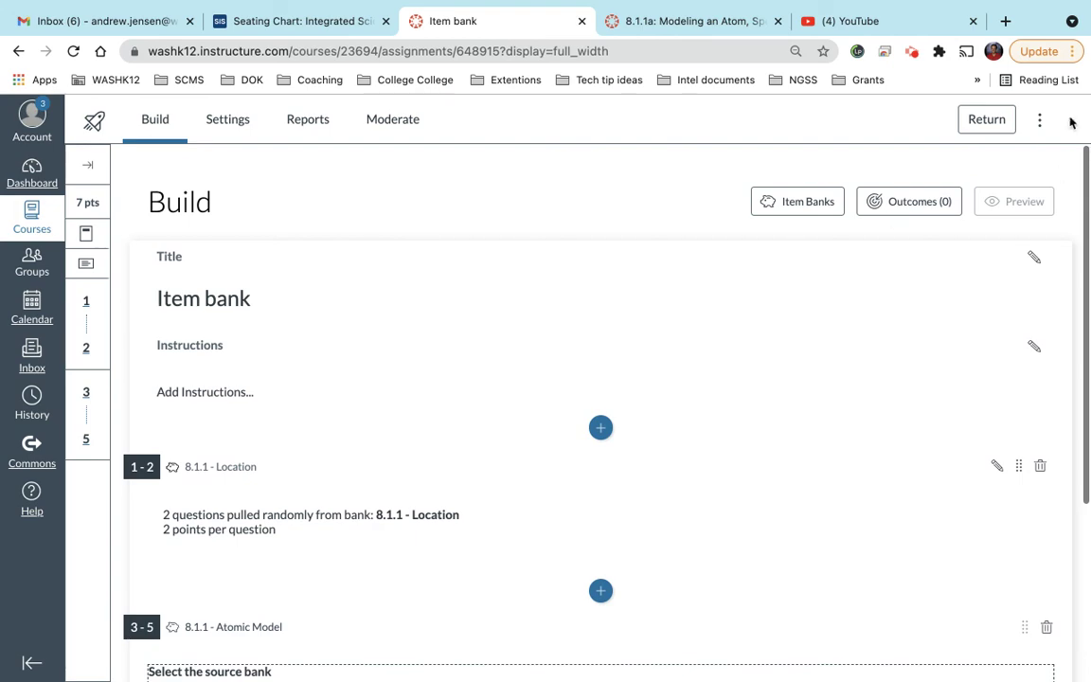
click(1040, 119)
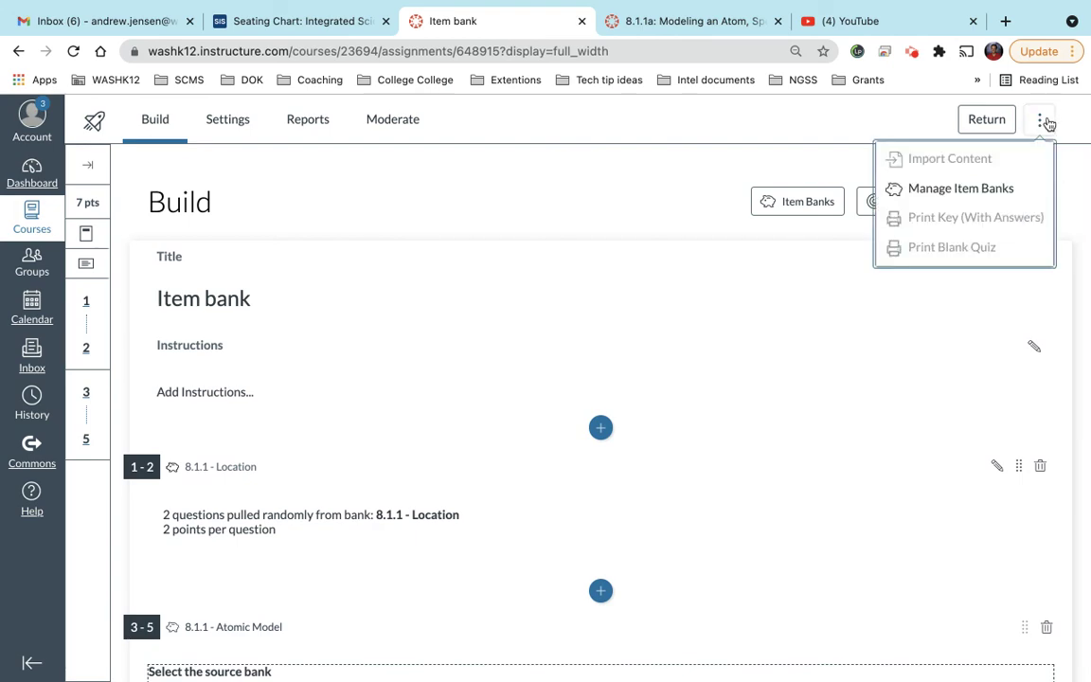
click(1003, 188)
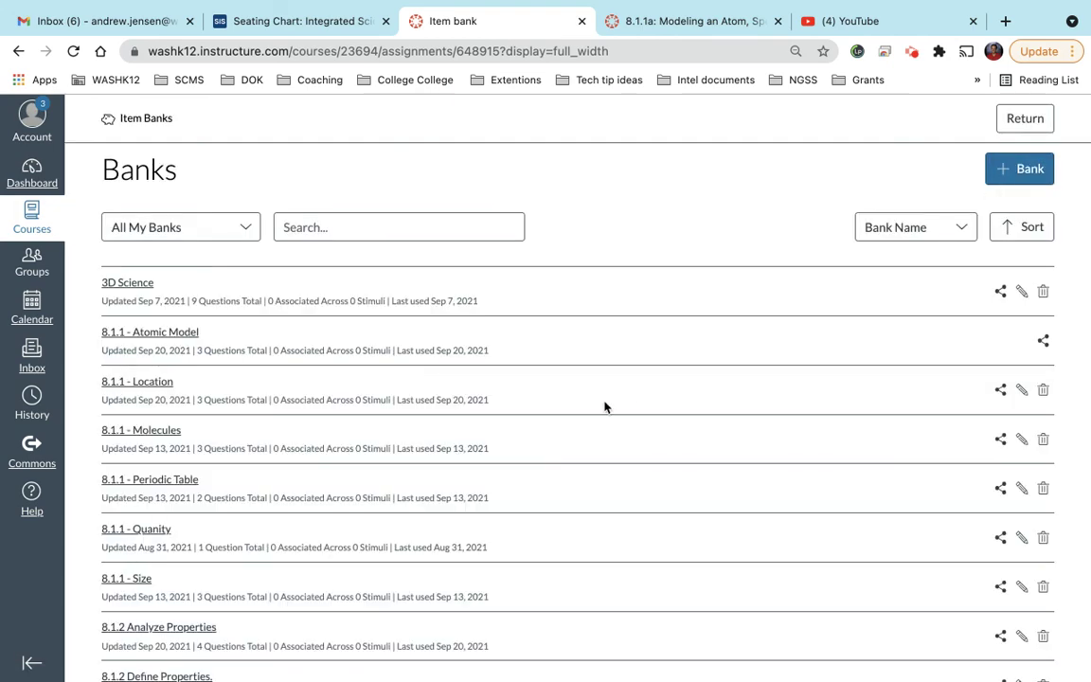
Look through the list of banks, view the contents of the 8.1.1 - Atomic Model bank and return to the list
scroll(604, 406, down, 10)
scroll(604, 407, up, 10)
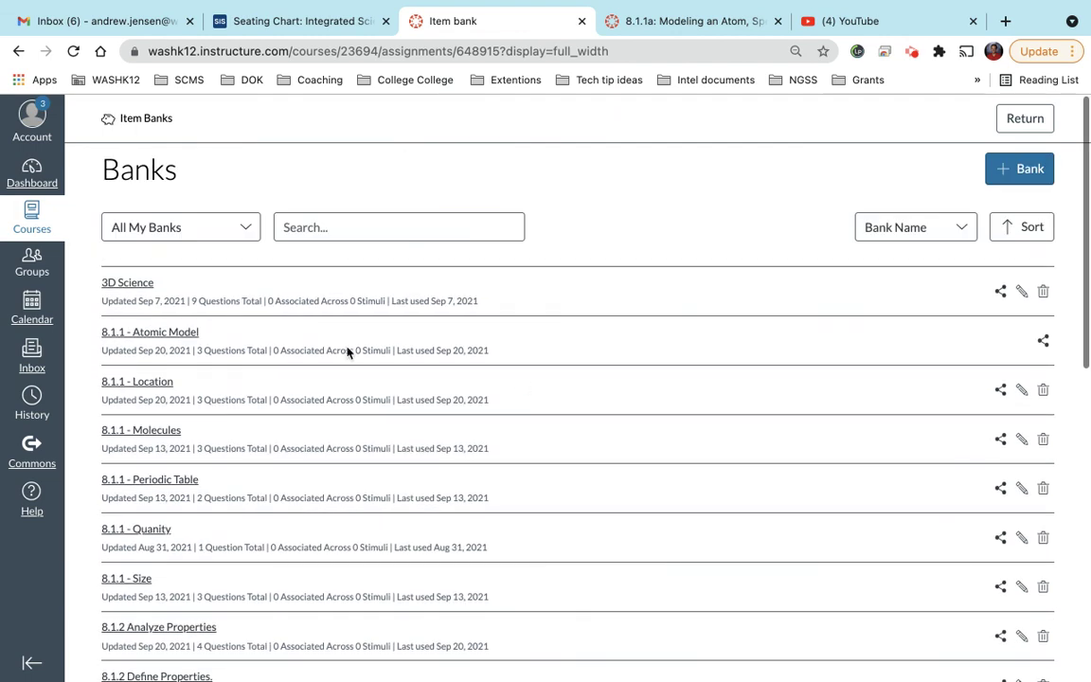
click(165, 336)
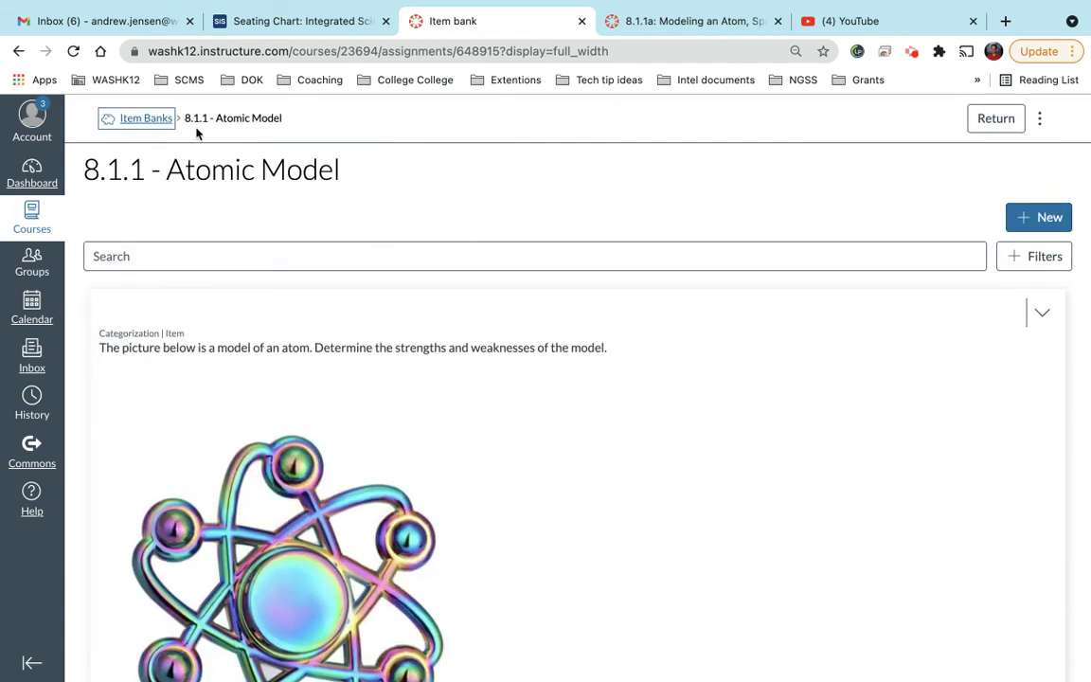
click(146, 117)
Open the Chemistry bank and start editing its 8.1.5 multiple-choice question about heat added between B and C and D and E
scroll(273, 546, down, 10)
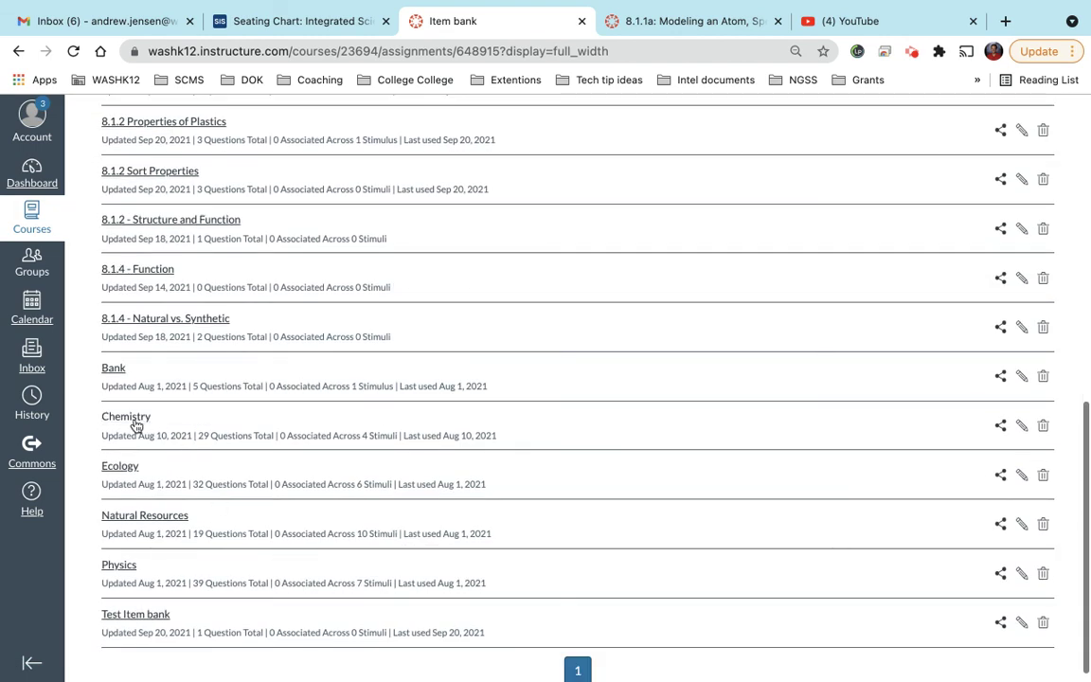
click(131, 417)
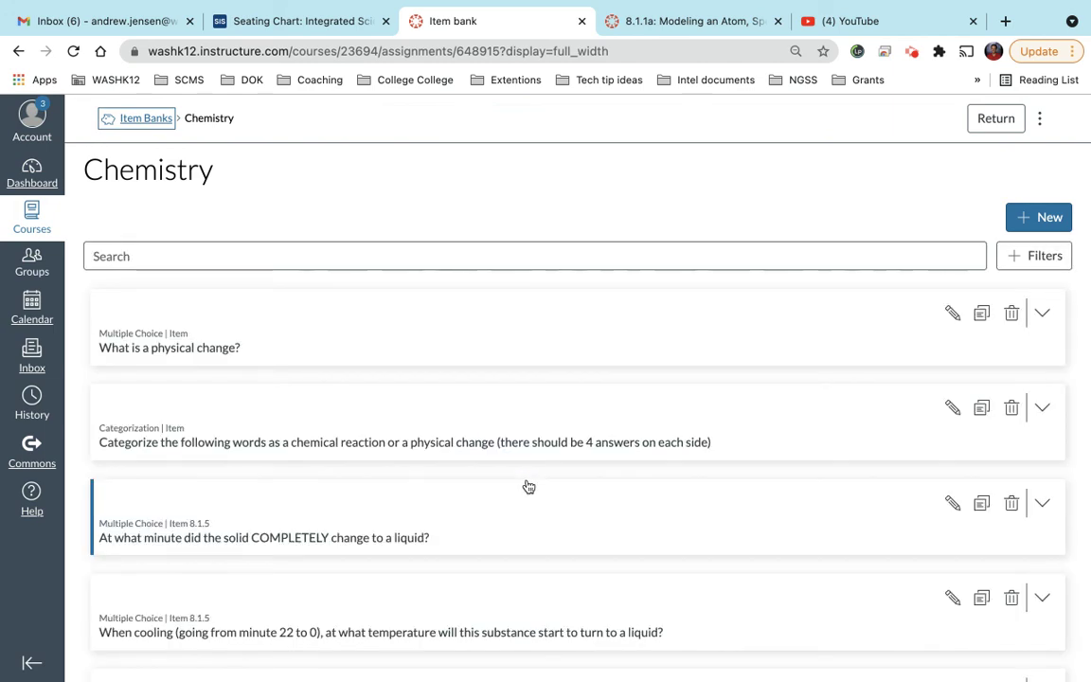
scroll(529, 486, down, 5)
scroll(528, 341, up, 1)
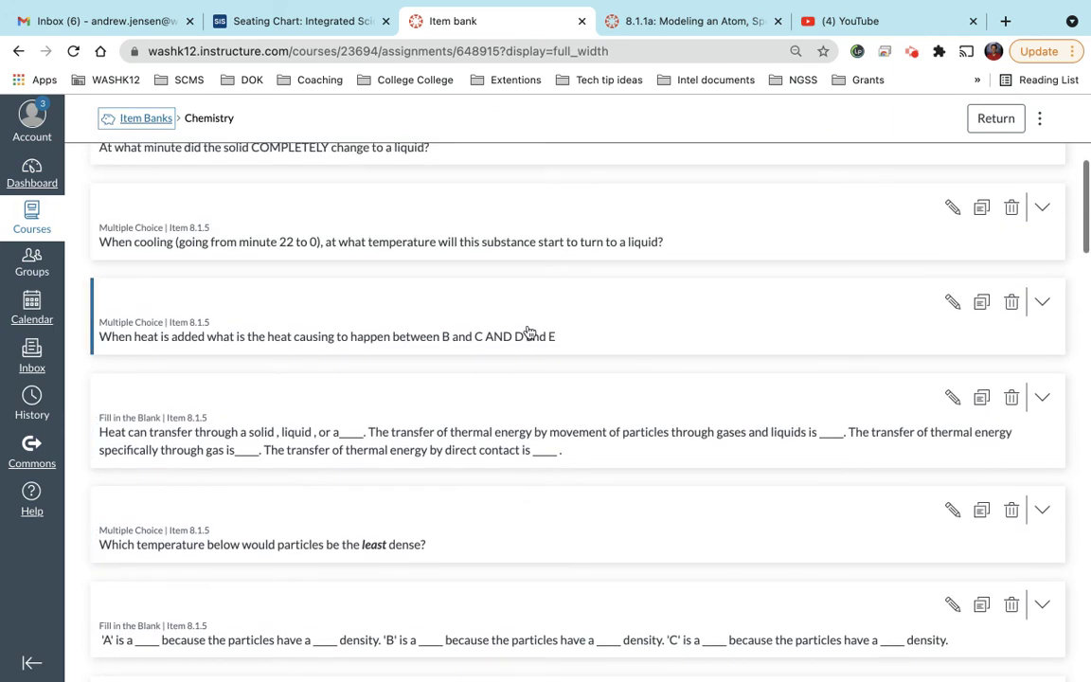
click(528, 331)
click(952, 301)
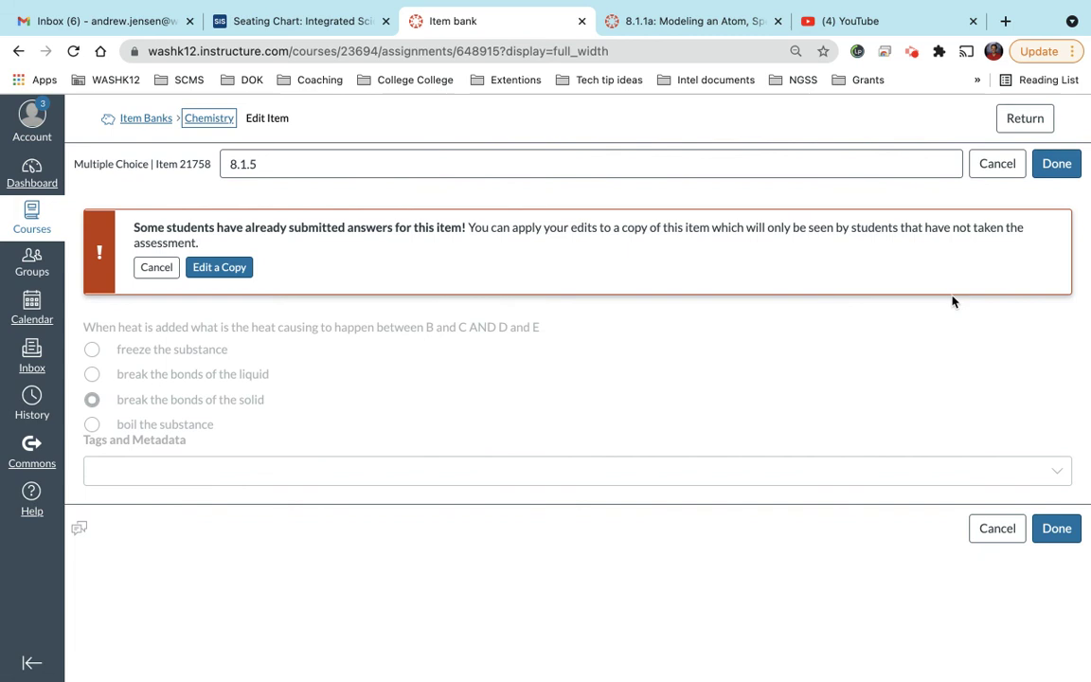